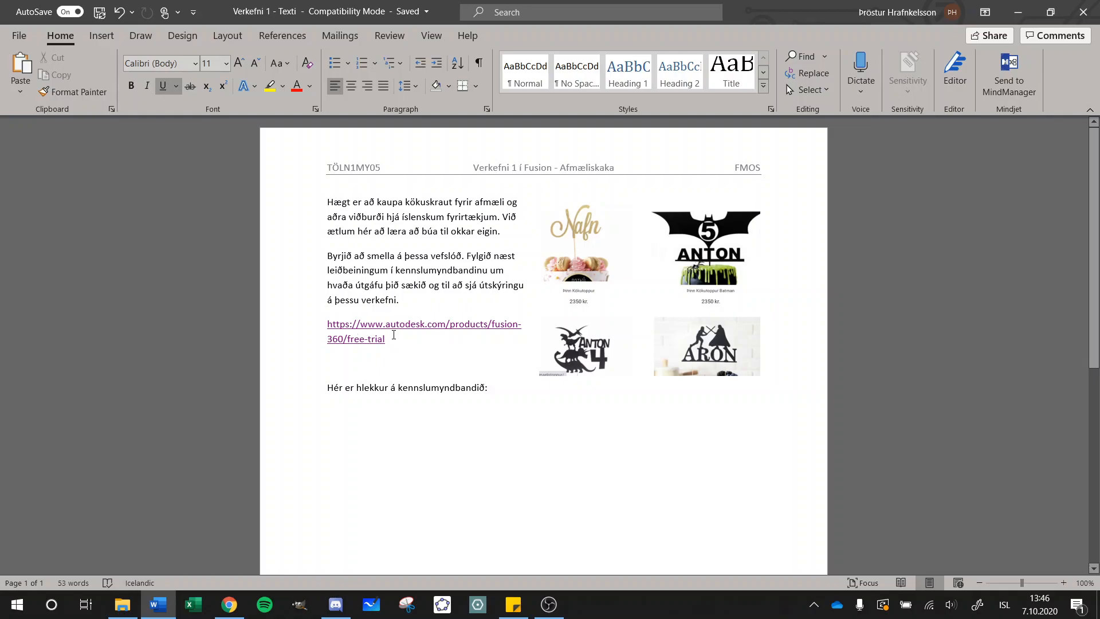
Open the Autodesk Fusion 360 free-trial link from the document and choose the personal, hobby use version.
{"action": "left_click", "coordinate": [391, 325], "text": "ctrl"}
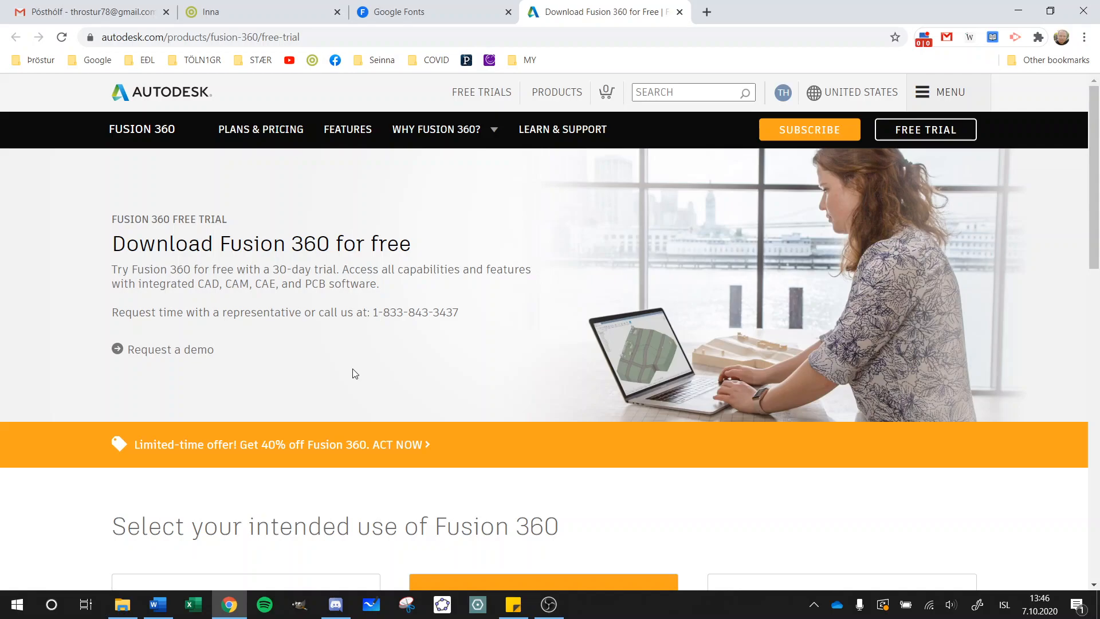
{"action": "scroll", "coordinate": [354, 373], "scroll_direction": "down", "scroll_amount": 5}
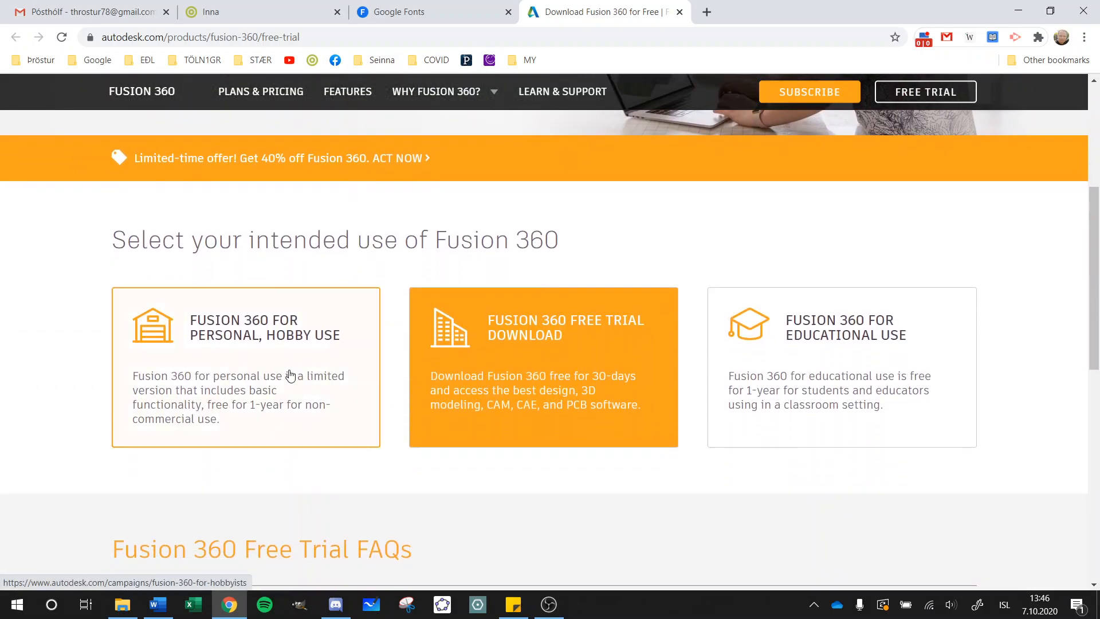
{"action": "left_click", "coordinate": [250, 375]}
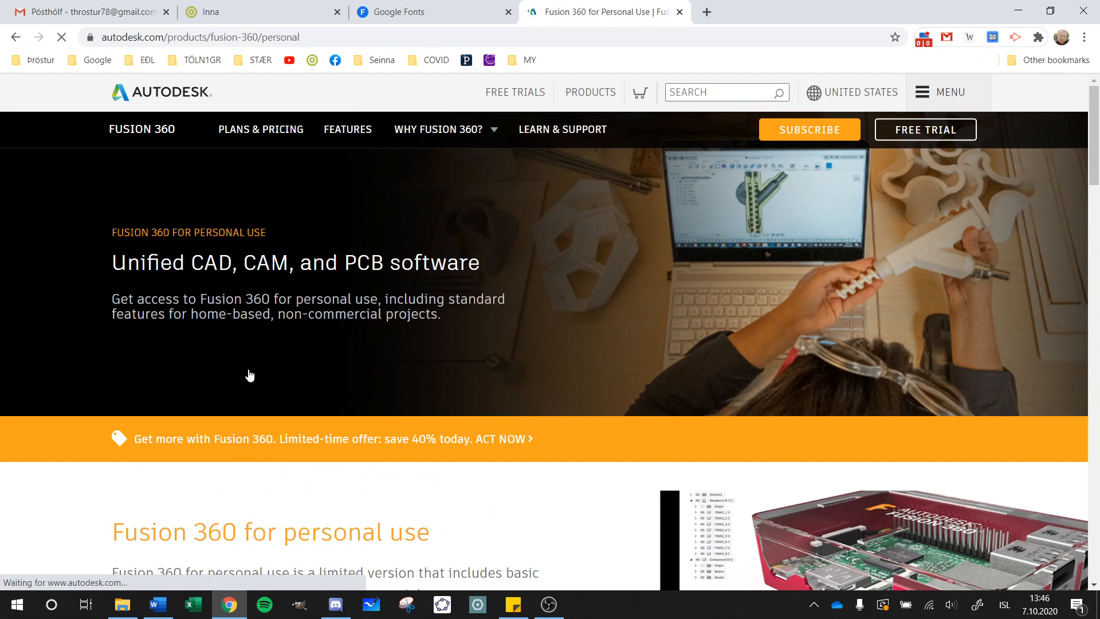
Get started with Fusion 360 for personal use, download its installer and accept the site's cookies.
{"action": "scroll", "coordinate": [249, 375], "scroll_direction": "down", "scroll_amount": 9}
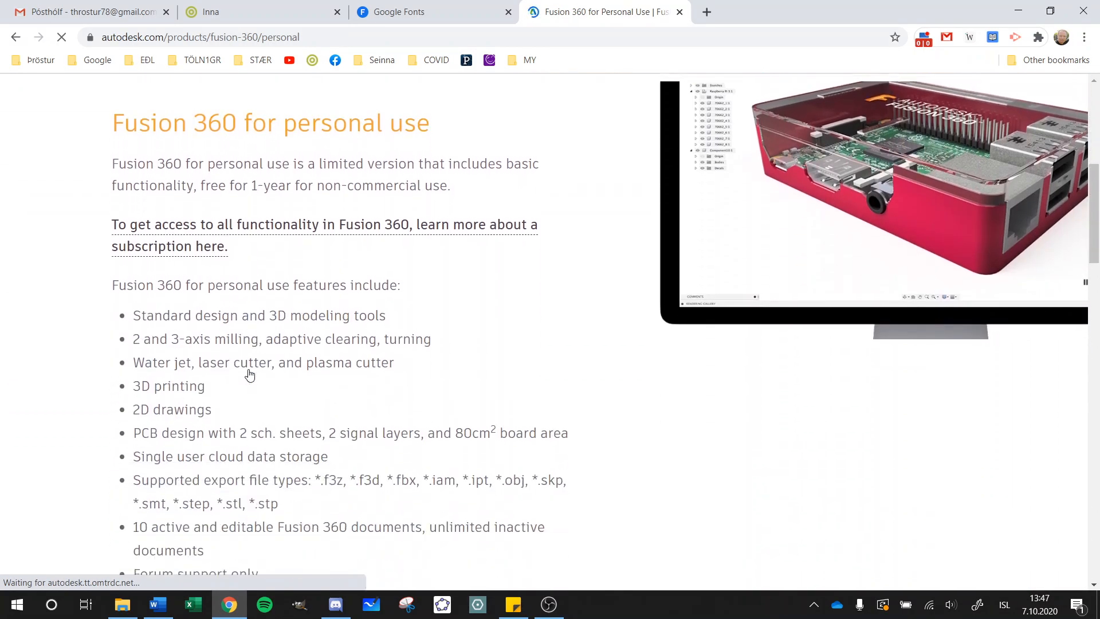
{"action": "scroll", "coordinate": [250, 375], "scroll_direction": "down", "scroll_amount": 2}
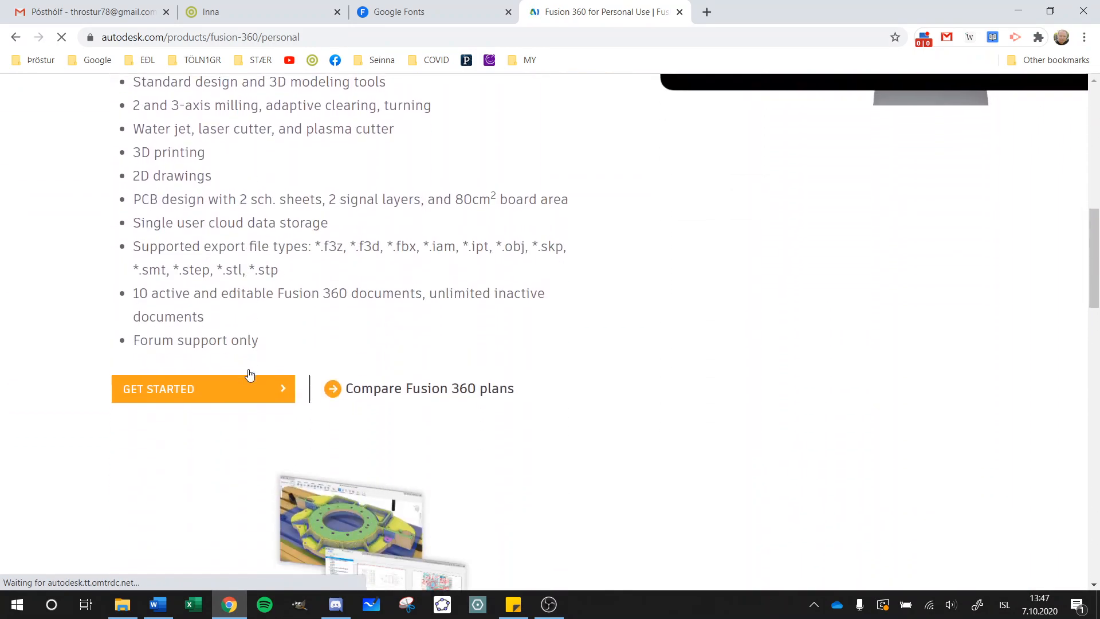
{"action": "left_click", "coordinate": [211, 390]}
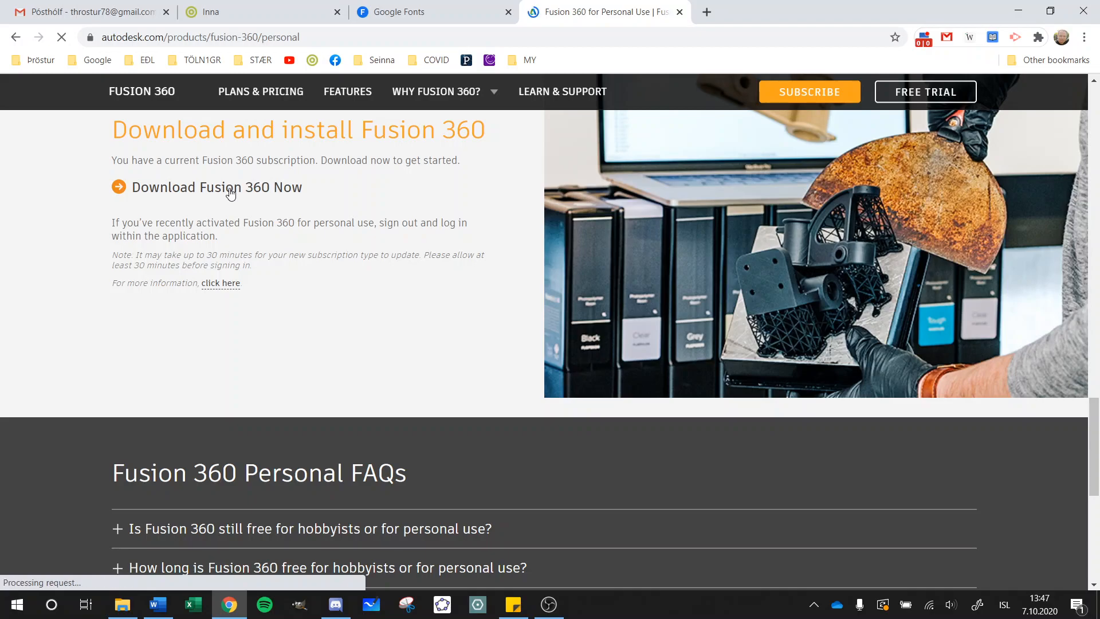
{"action": "left_click", "coordinate": [230, 189]}
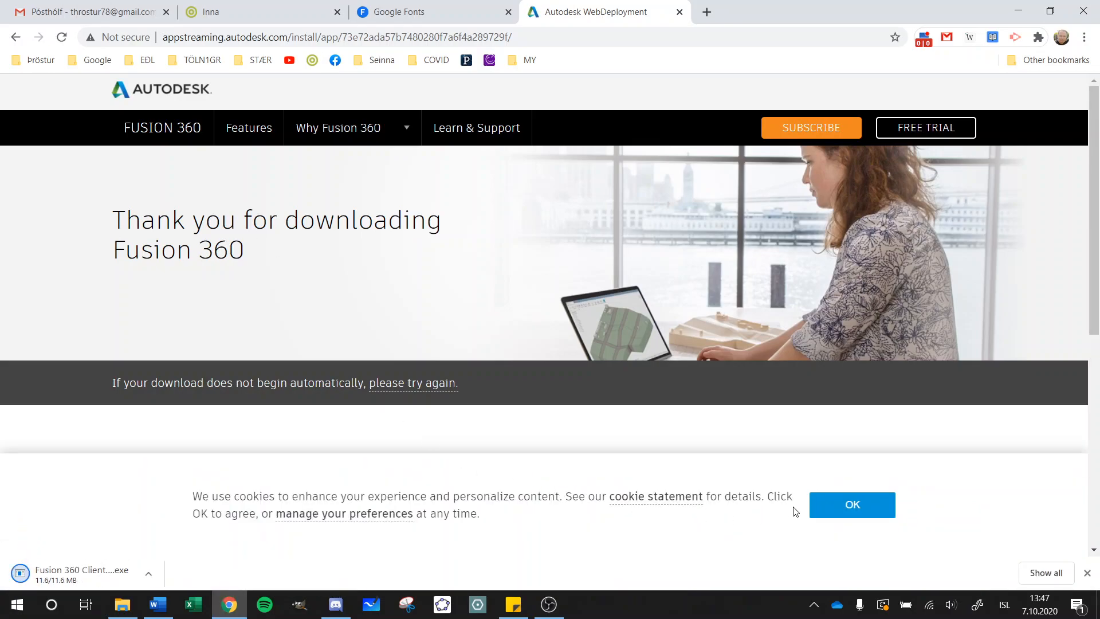
{"action": "left_click", "coordinate": [835, 511]}
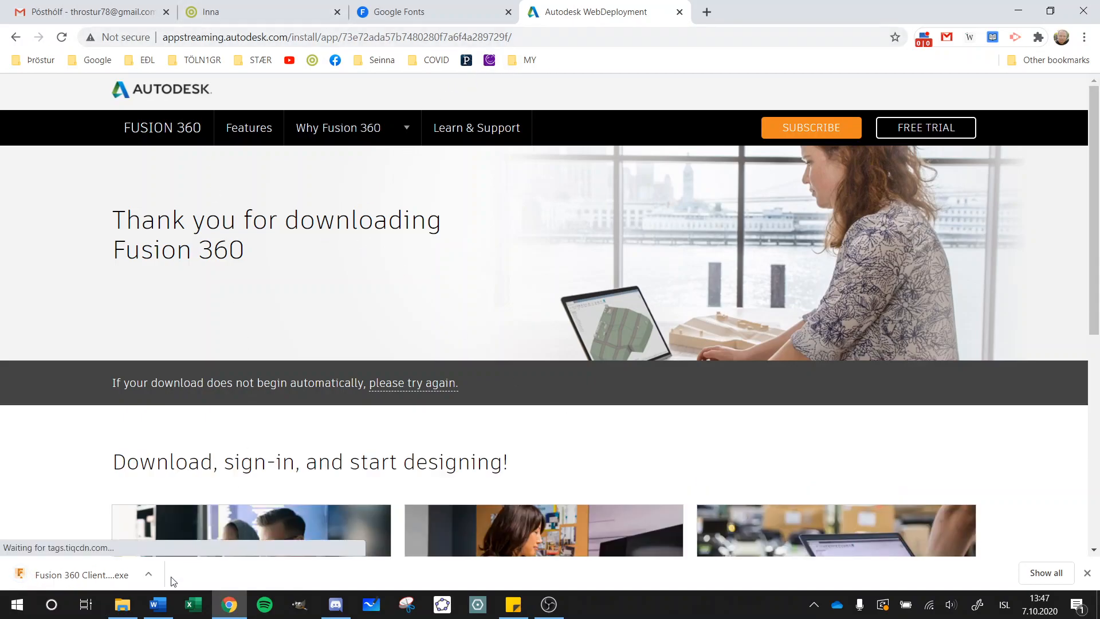
Switch to the Word document and examine the cake topper example pictures up close.
{"action": "left_click", "coordinate": [170, 601]}
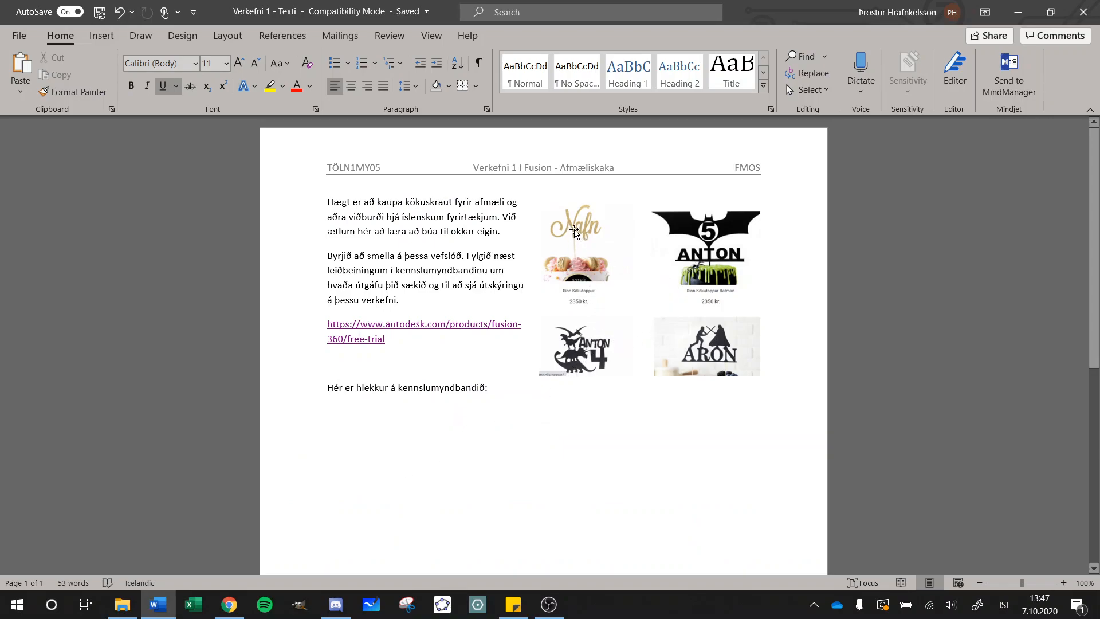
{"action": "scroll", "coordinate": [574, 229], "scroll_direction": "up", "scroll_amount": 8, "text": "ctrl"}
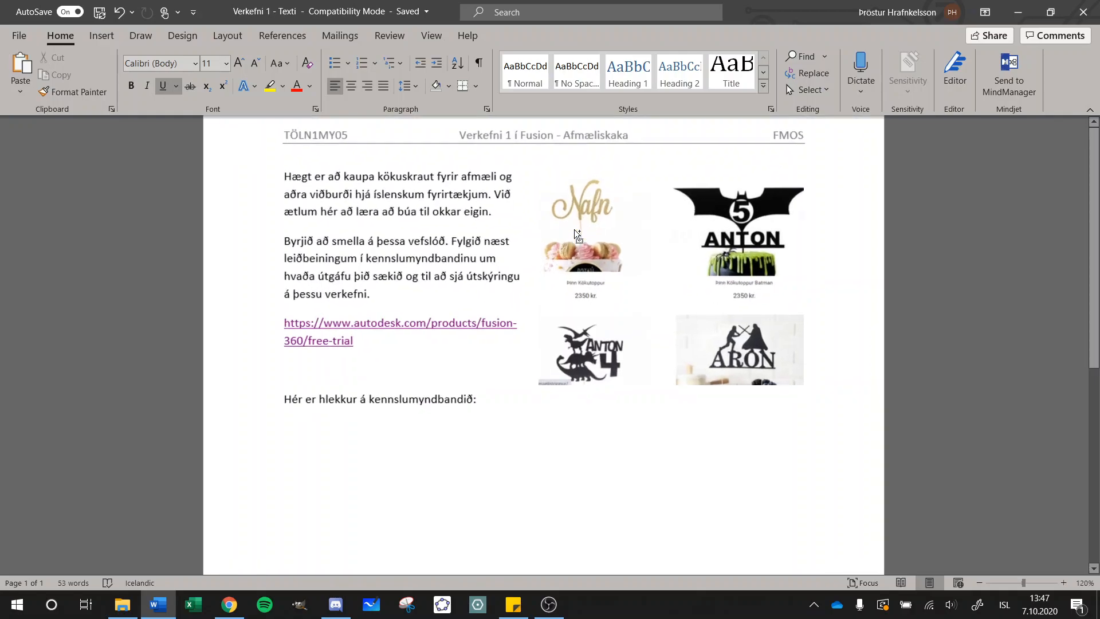
{"action": "scroll", "coordinate": [589, 229], "scroll_direction": "up", "scroll_amount": 3, "text": "ctrl"}
{"action": "scroll", "coordinate": [599, 225], "scroll_direction": "up", "scroll_amount": 4}
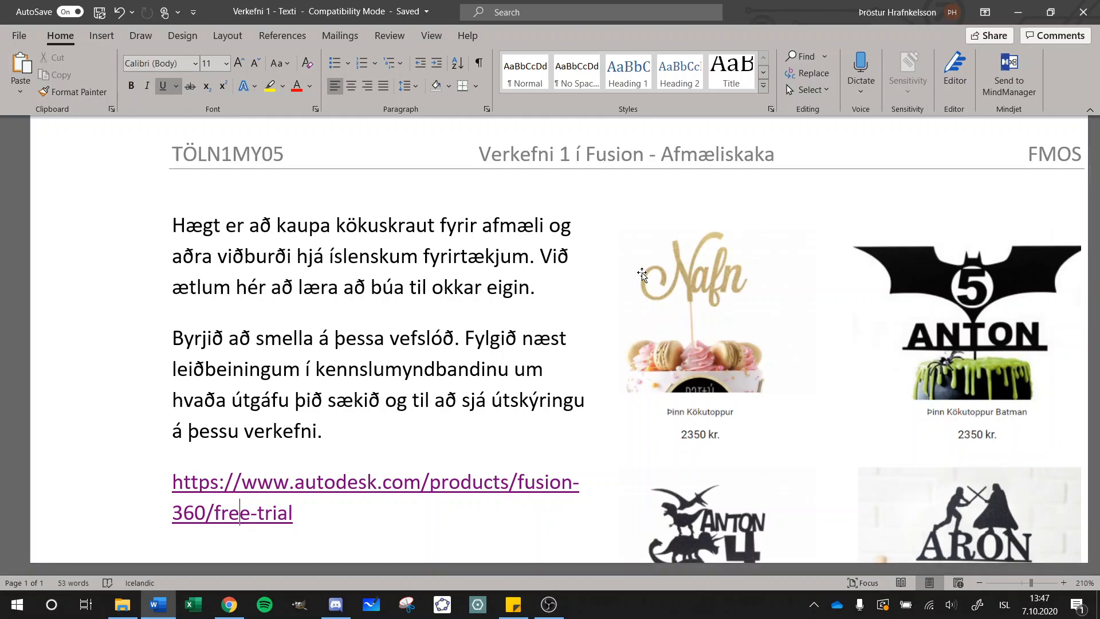
Switch to the Google Fonts tab in Chrome, search the web for "fonts" and open the Google Fonts site.
{"action": "left_click", "coordinate": [229, 604]}
{"action": "left_click", "coordinate": [404, 15]}
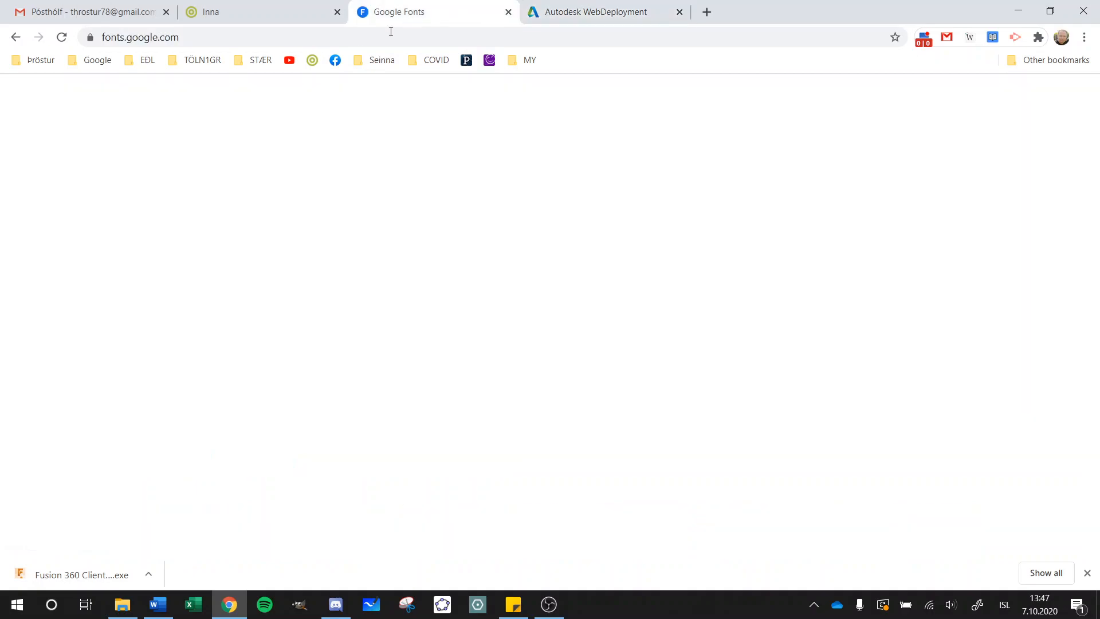
{"action": "left_click", "coordinate": [194, 38]}
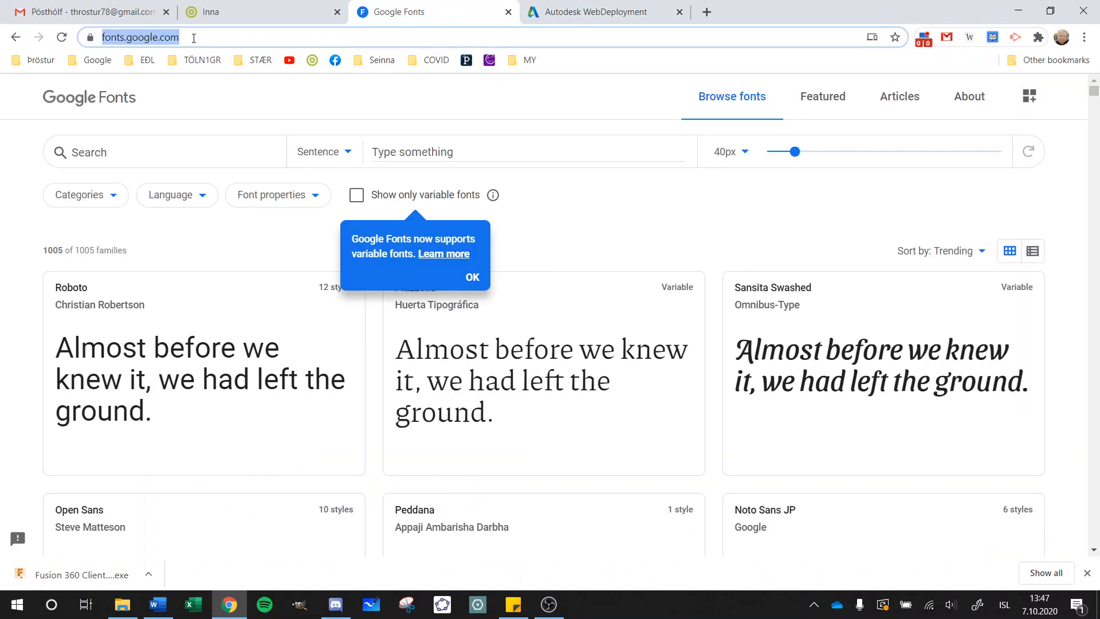
{"action": "type", "text": "fonts"}
{"action": "key", "text": "Delete"}
{"action": "key", "text": "Return"}
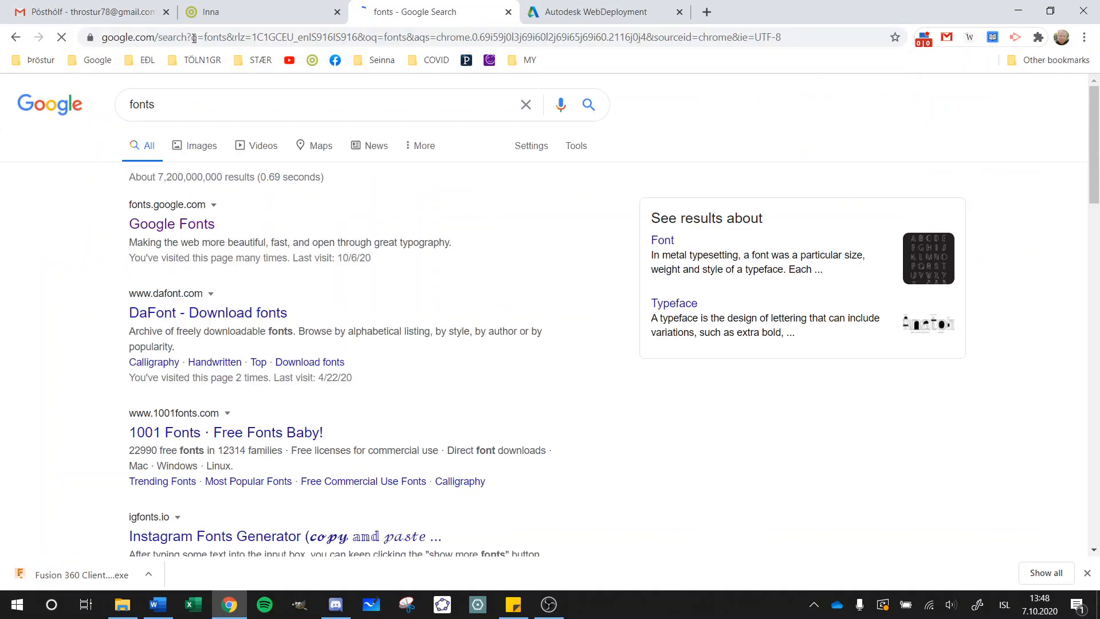
{"action": "left_click", "coordinate": [182, 229]}
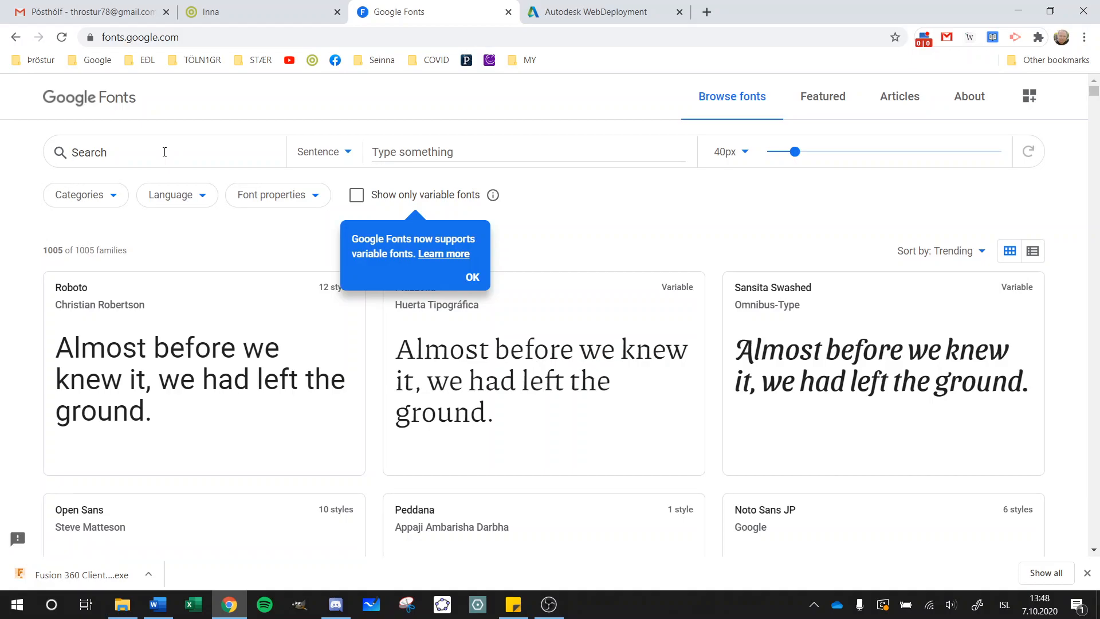
Search Google Fonts for "dancing" and download the Dancing Script font family.
{"action": "type", "text": "dancing"}
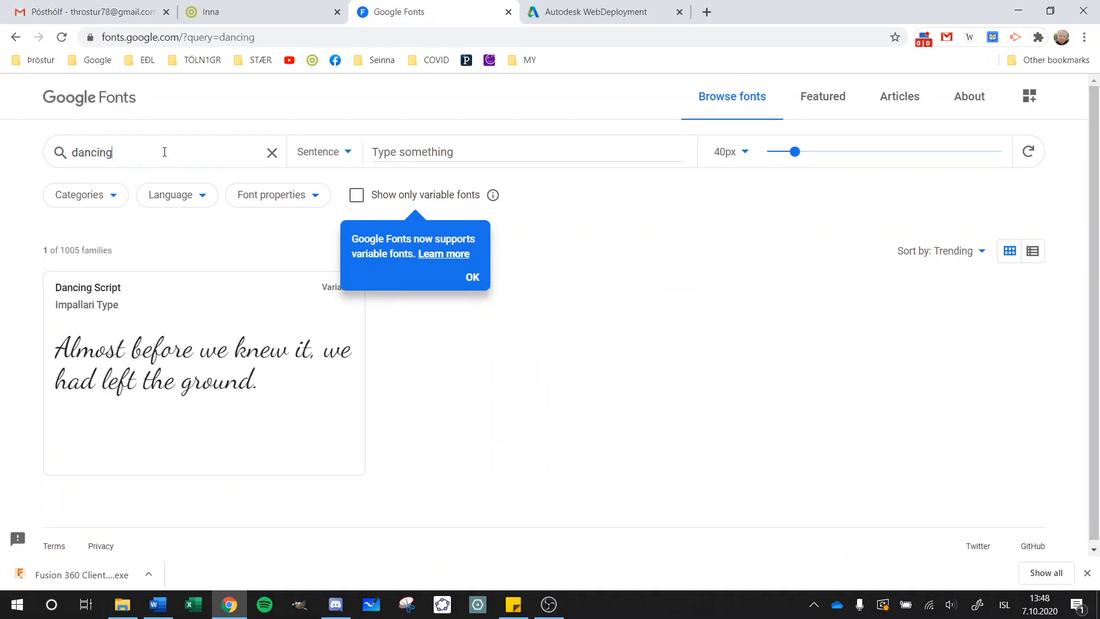
{"action": "left_click", "coordinate": [171, 355]}
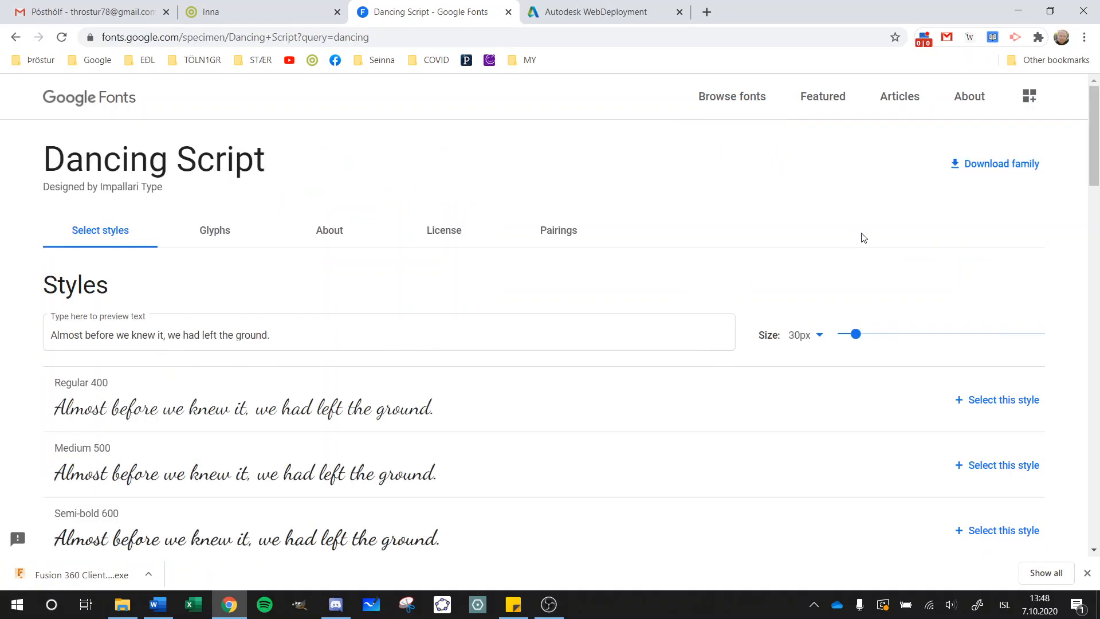
{"action": "left_click", "coordinate": [997, 172]}
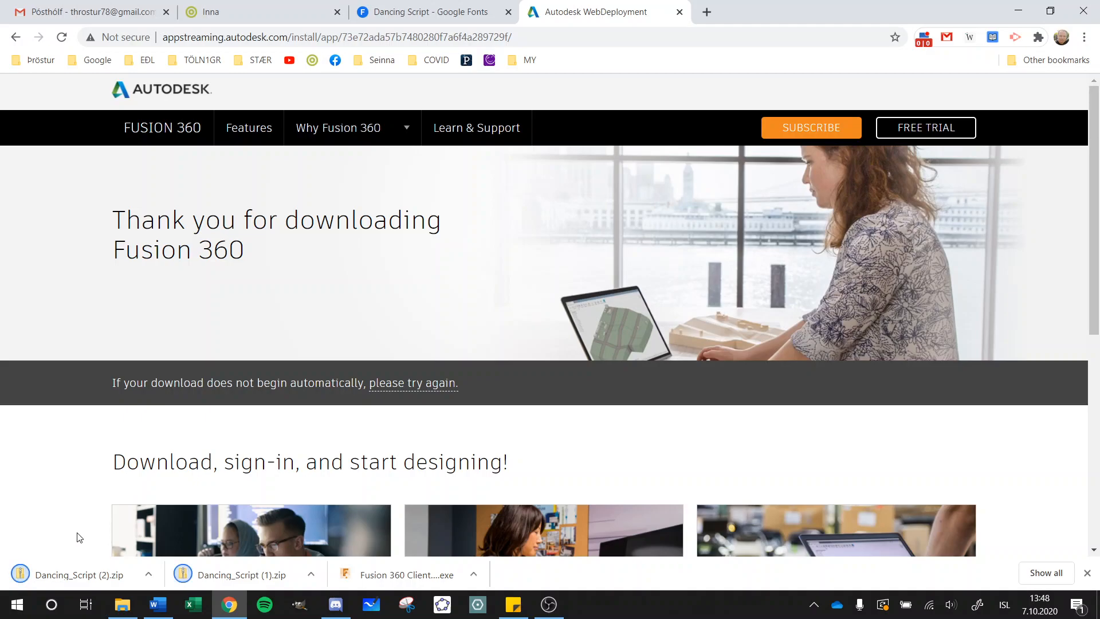
Open the downloaded Dancing_Script (2).zip archive and extract all its files into the default Downloads folder.
{"action": "left_click", "coordinate": [121, 605]}
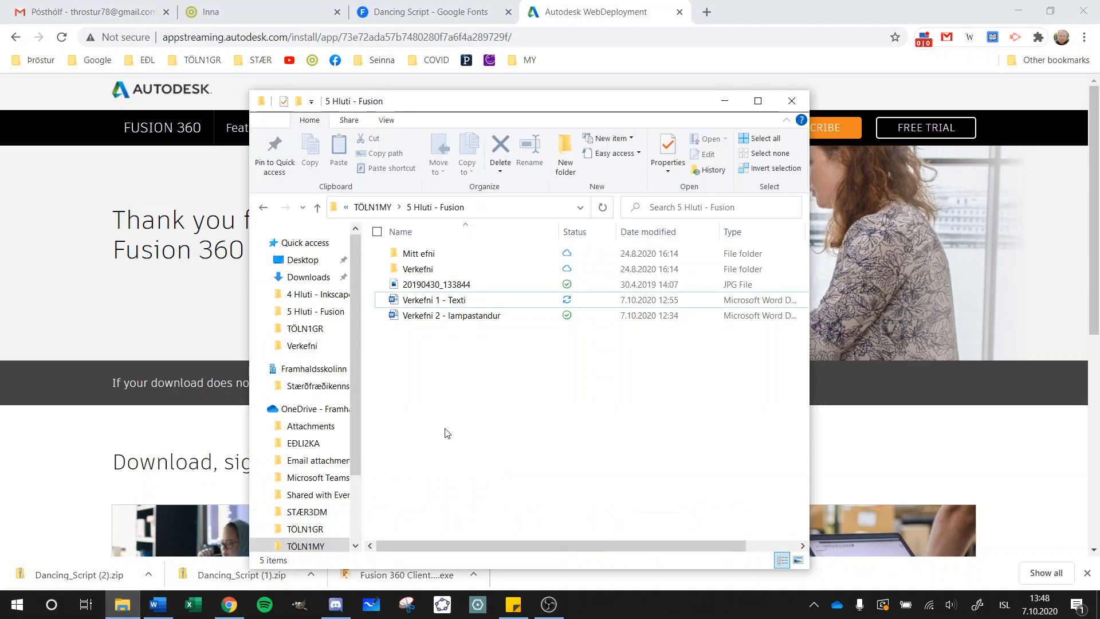
{"action": "left_click", "coordinate": [94, 575]}
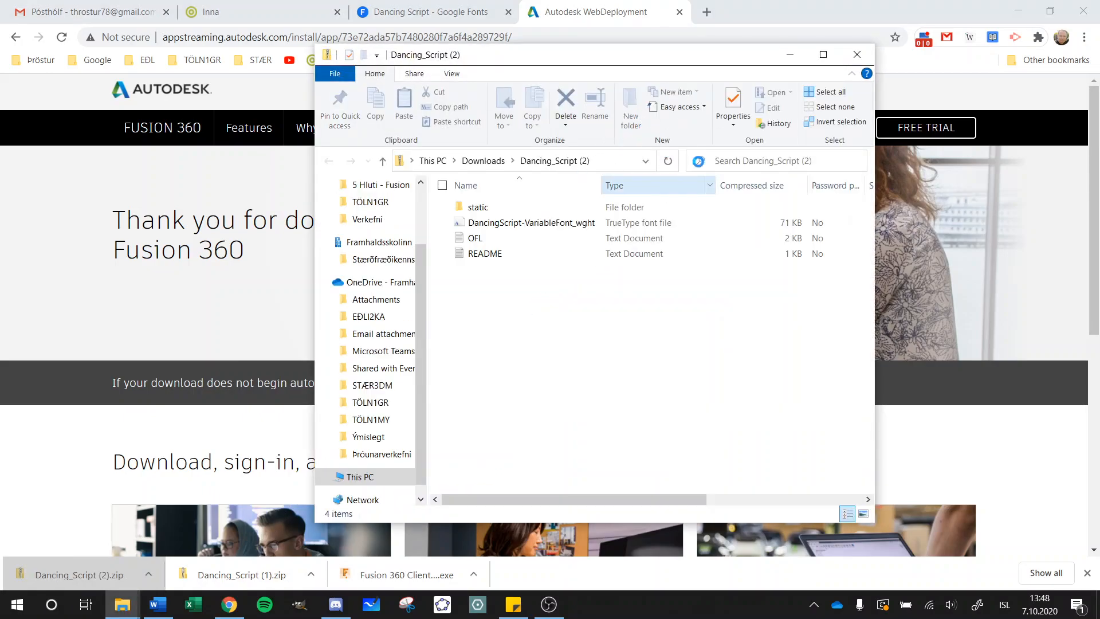
{"action": "left_click_drag", "start_coordinate": [875, 162], "coordinate": [972, 163]}
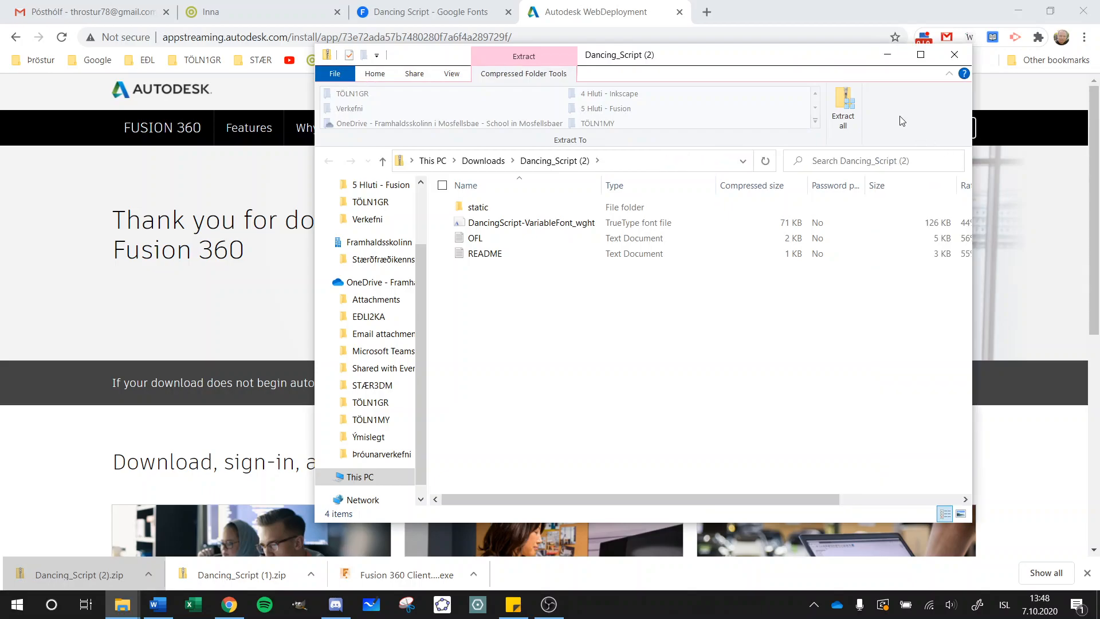
{"action": "left_click", "coordinate": [846, 100]}
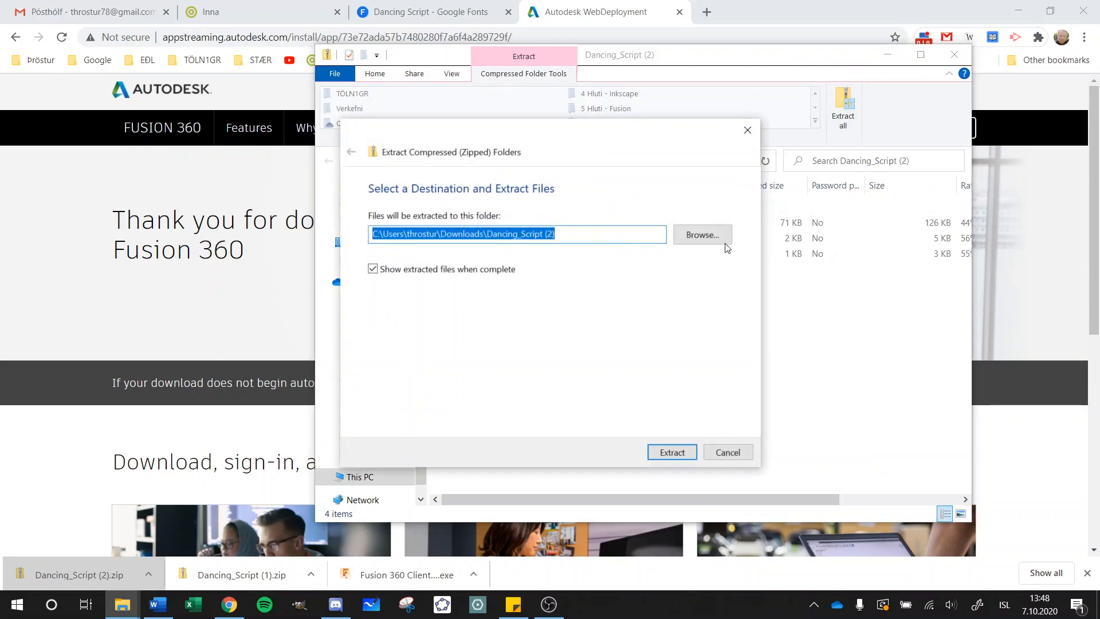
{"action": "left_click", "coordinate": [686, 453]}
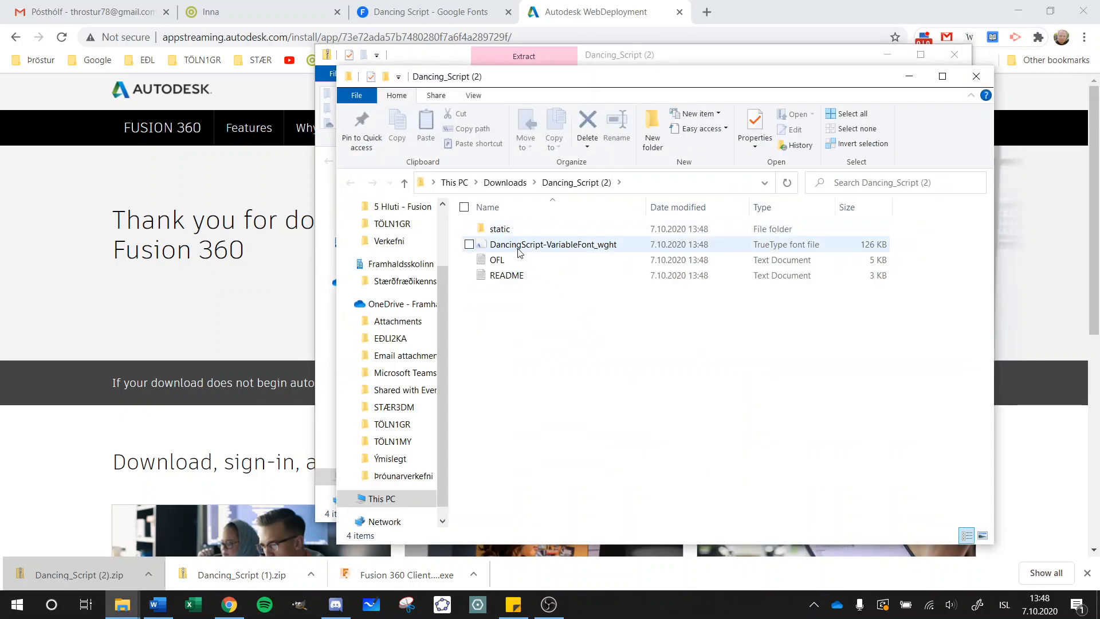
Preview the extracted DancingScript-VariableFont_wght font file, and close the preview and both Dancing_Script folder windows.
{"action": "left_click", "coordinate": [522, 249]}
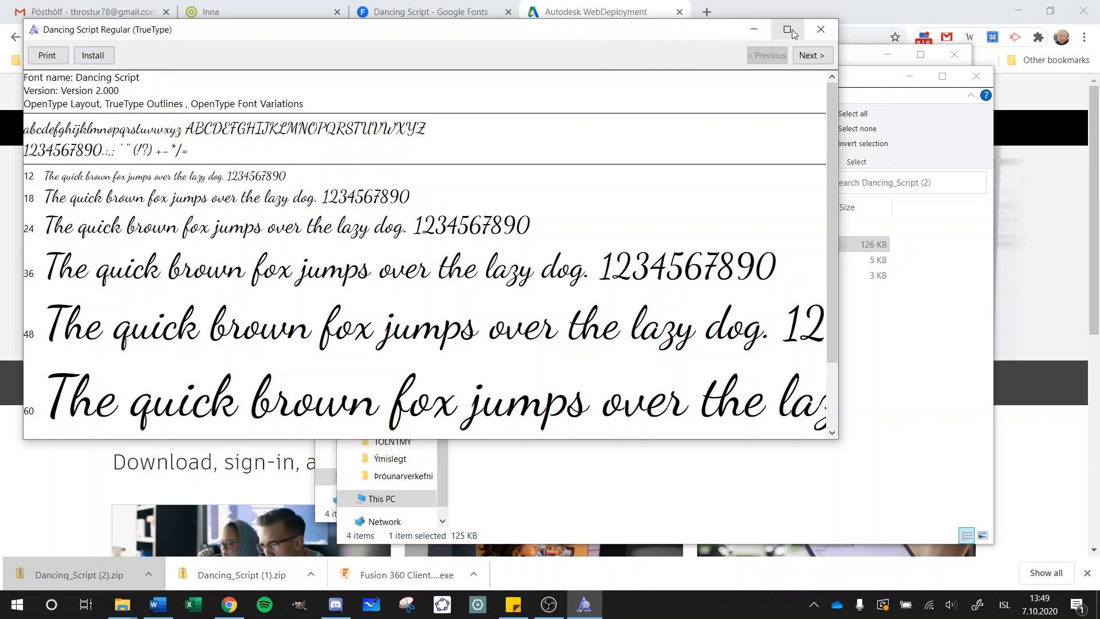
{"action": "left_click", "coordinate": [821, 29]}
{"action": "left_click", "coordinate": [976, 76]}
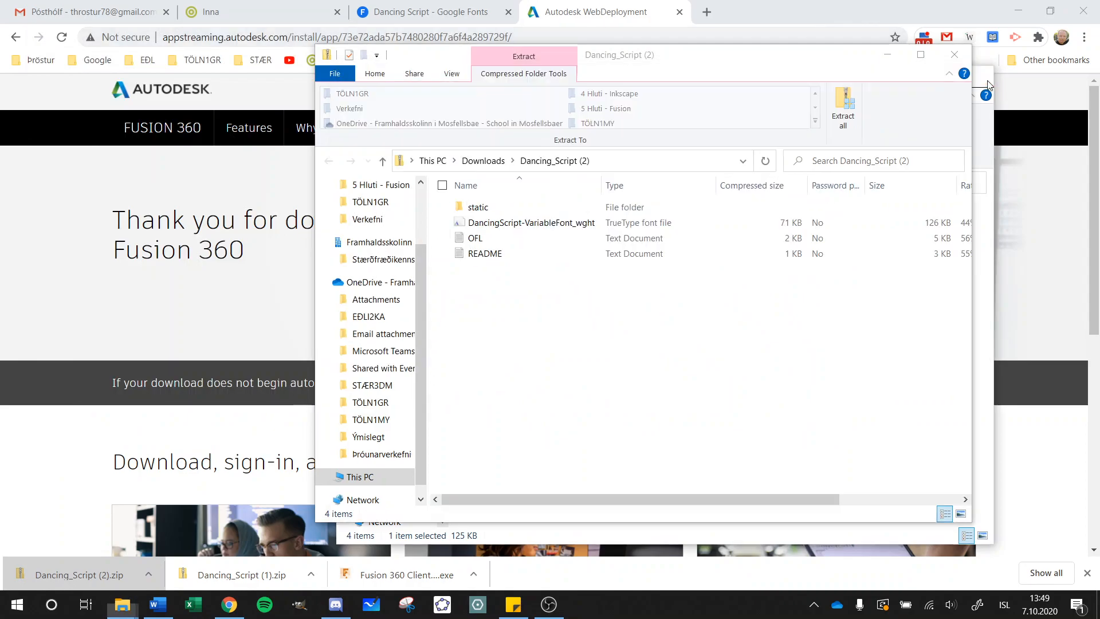
{"action": "left_click", "coordinate": [961, 59]}
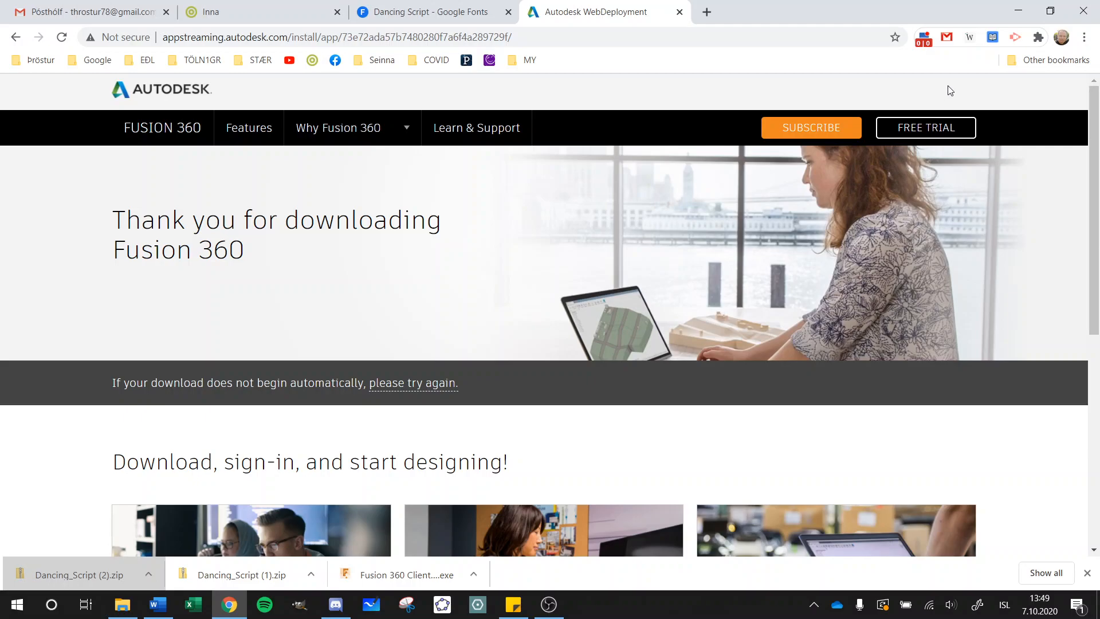
Minimize all open windows and launch Autodesk Fusion 360 from the desktop.
{"action": "left_click", "coordinate": [1017, 14]}
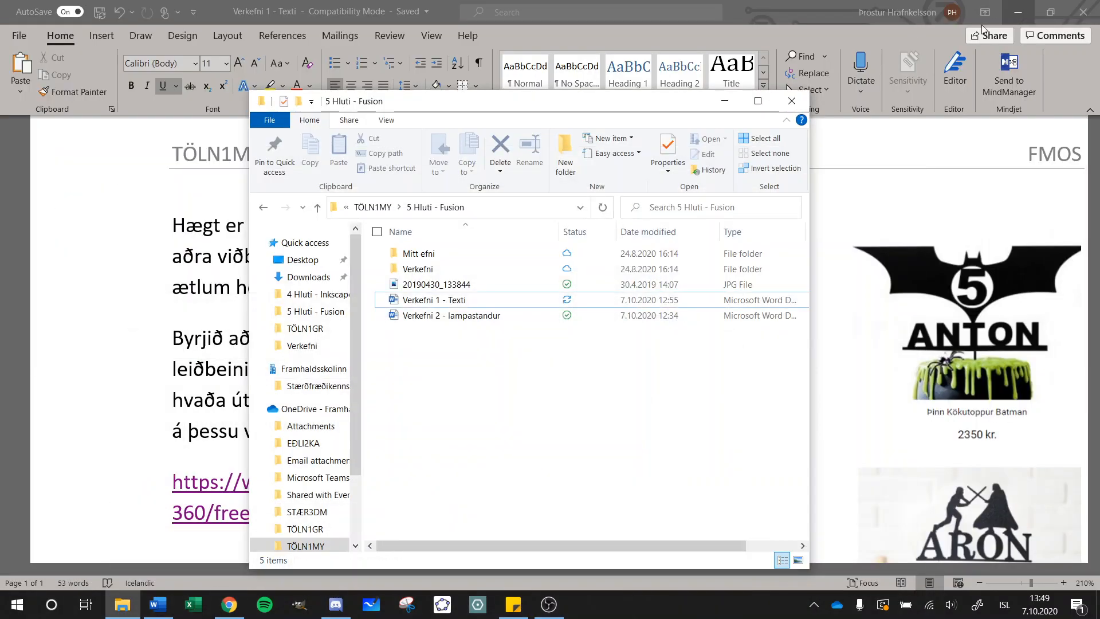
{"action": "left_click", "coordinate": [1015, 13]}
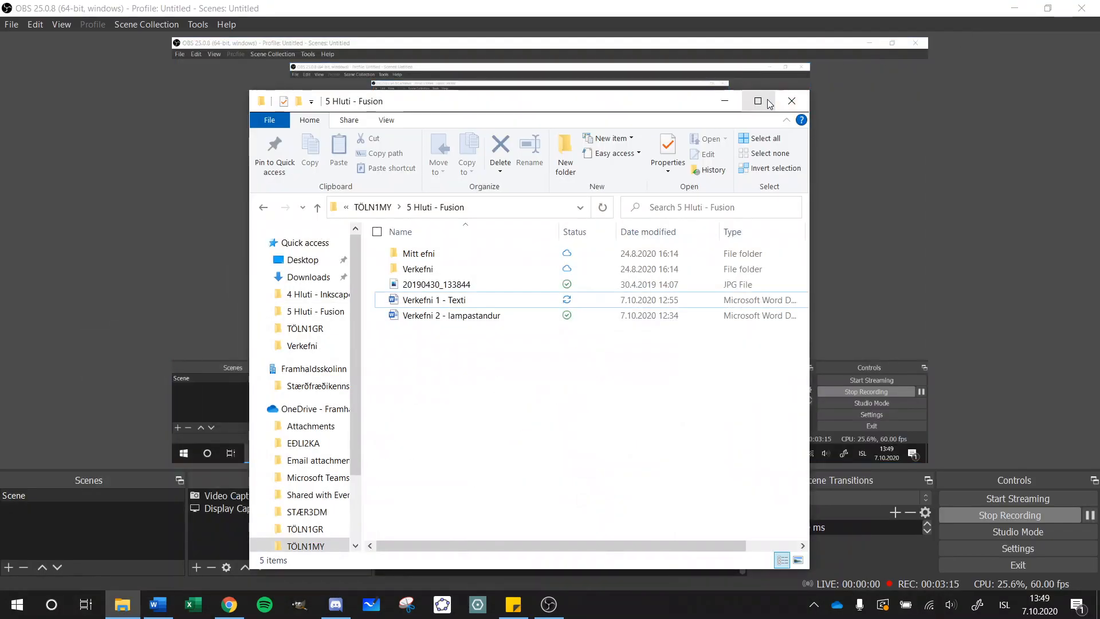
{"action": "left_click", "coordinate": [724, 102]}
{"action": "left_click", "coordinate": [1014, 12]}
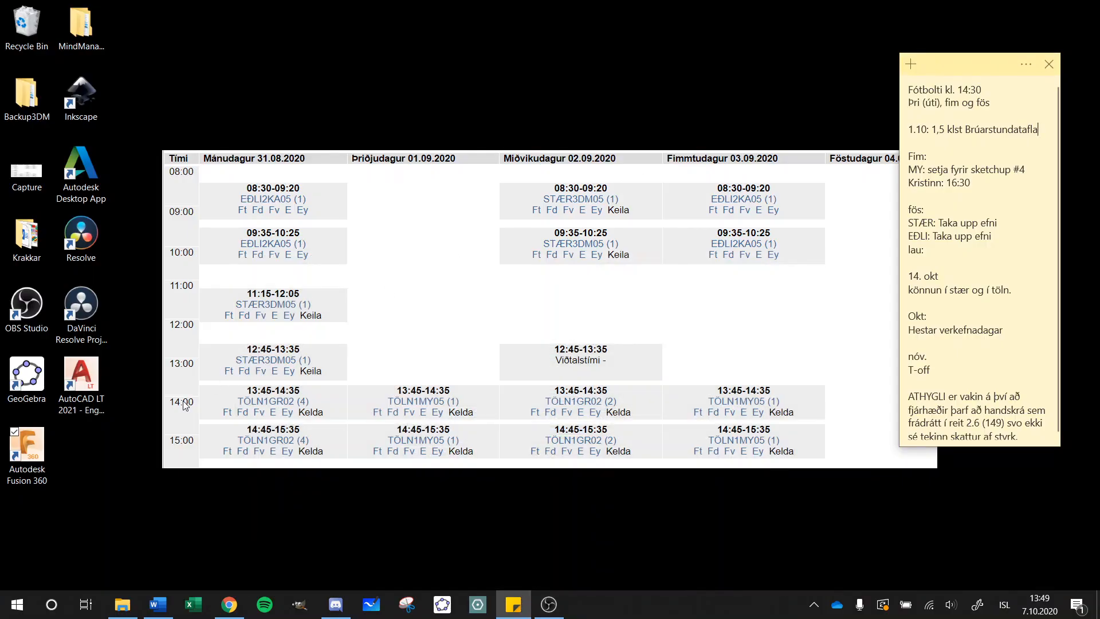
{"action": "left_click", "coordinate": [26, 454]}
{"action": "double_click", "coordinate": [26, 454]}
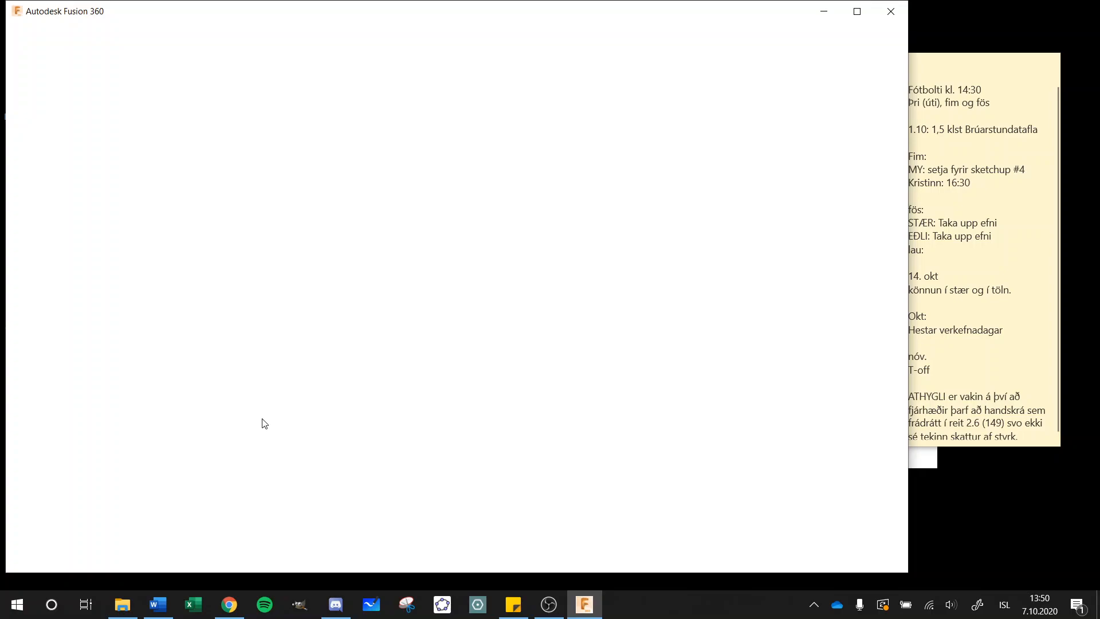
Switch to Word to review the cake topper assignment, and minimize it to return to Fusion 360.
{"action": "left_click", "coordinate": [158, 604]}
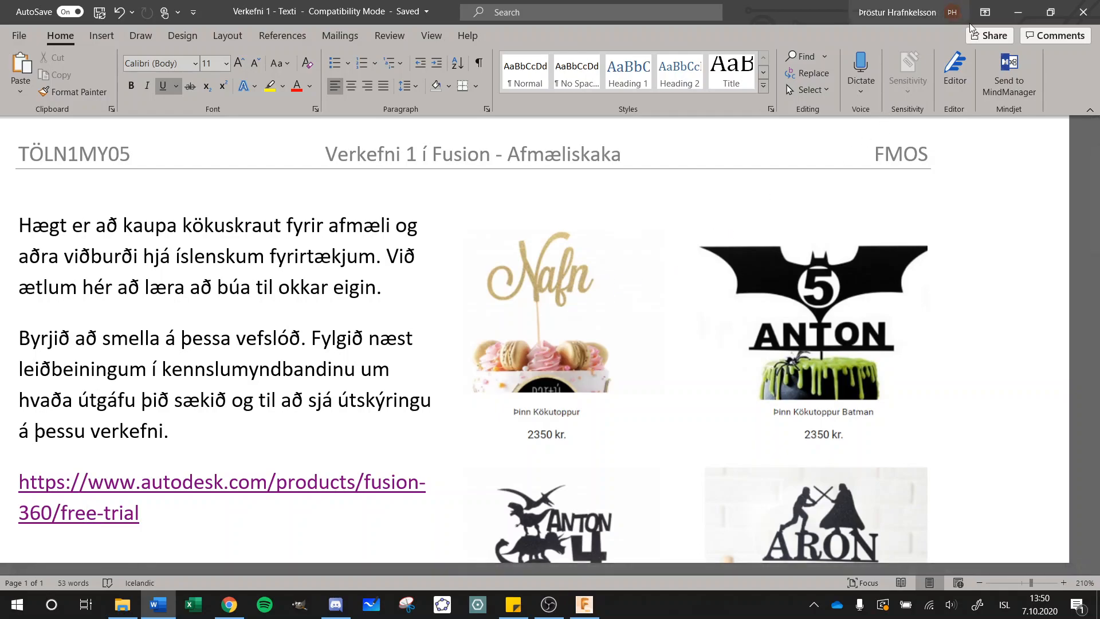
{"action": "left_click", "coordinate": [1017, 12]}
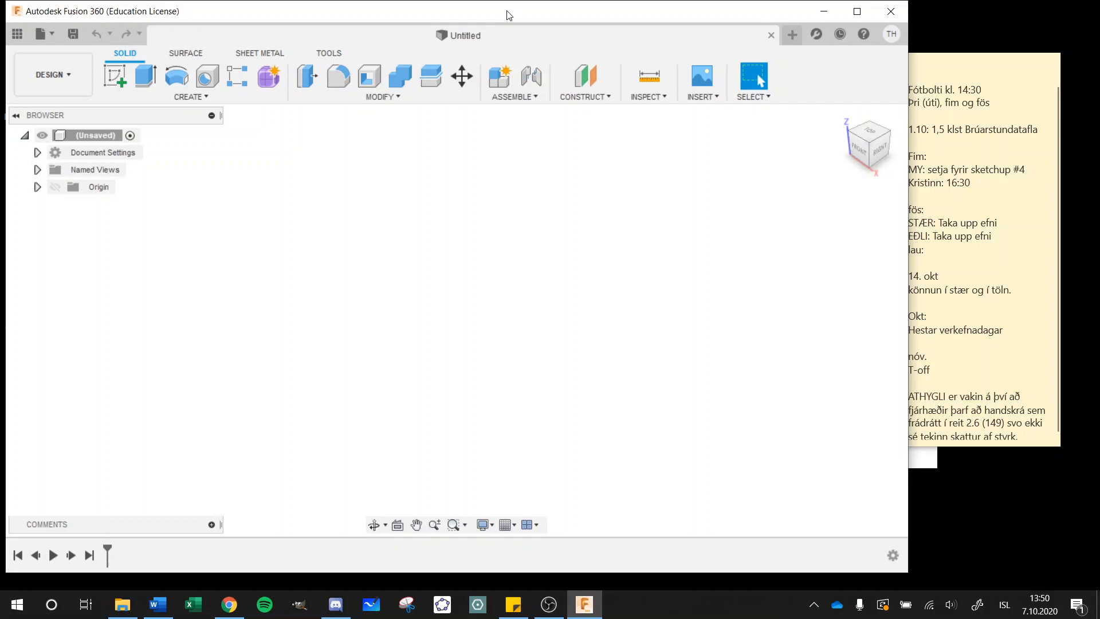
Maximize the Fusion 360 window and create a new sketch on the horizontal XY plane.
{"action": "double_click", "coordinate": [508, 15]}
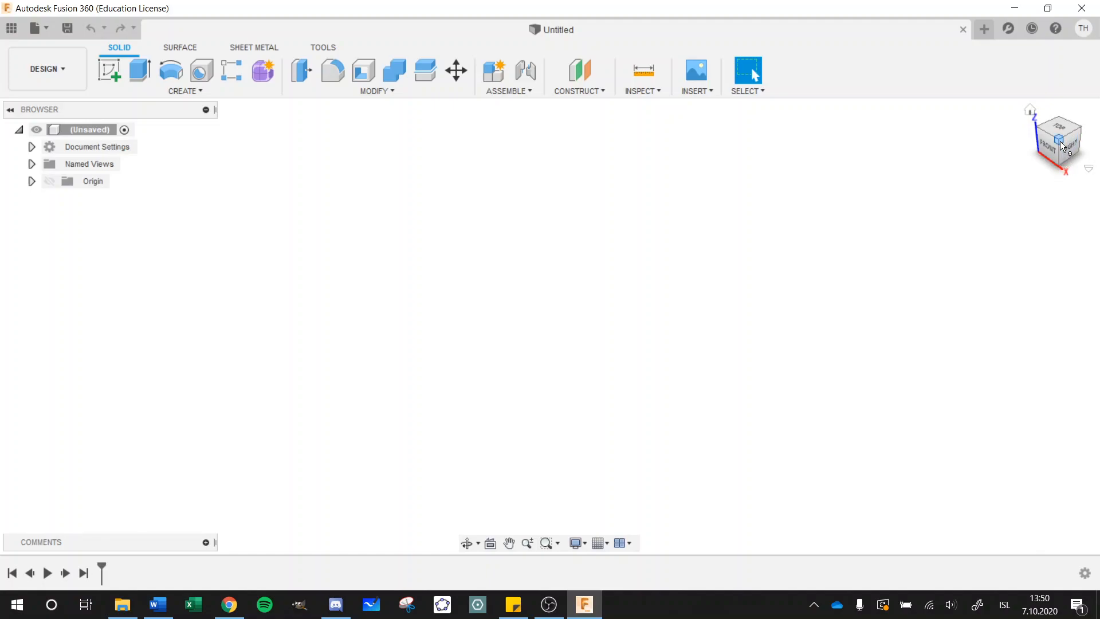
{"action": "mouse_move", "coordinate": [1061, 146]}
{"action": "left_mouse_down"}
{"action": "mouse_move", "coordinate": [1041, 131]}
{"action": "mouse_move", "coordinate": [1027, 140]}
{"action": "mouse_move", "coordinate": [1047, 150]}
{"action": "left_mouse_up"}
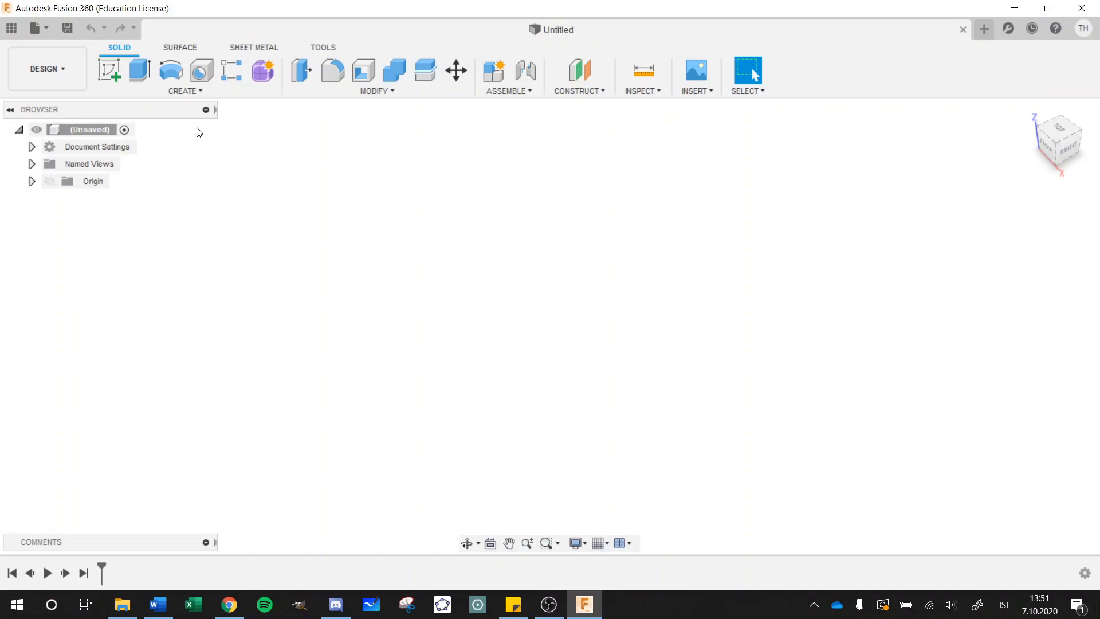
{"action": "left_click", "coordinate": [194, 94]}
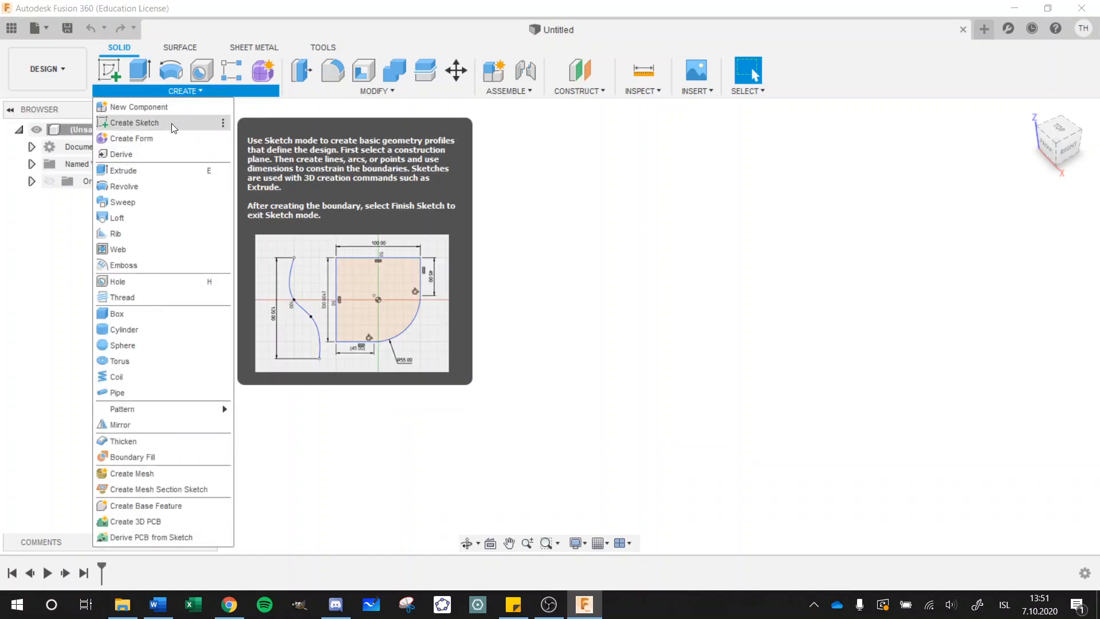
{"action": "left_click", "coordinate": [171, 122]}
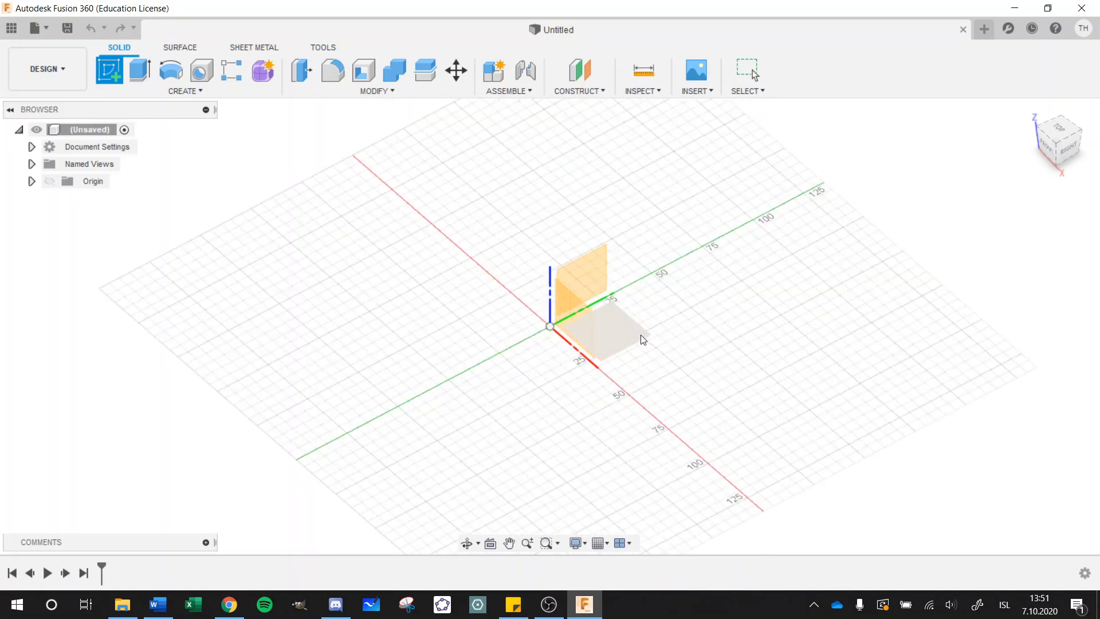
{"action": "left_click", "coordinate": [642, 339]}
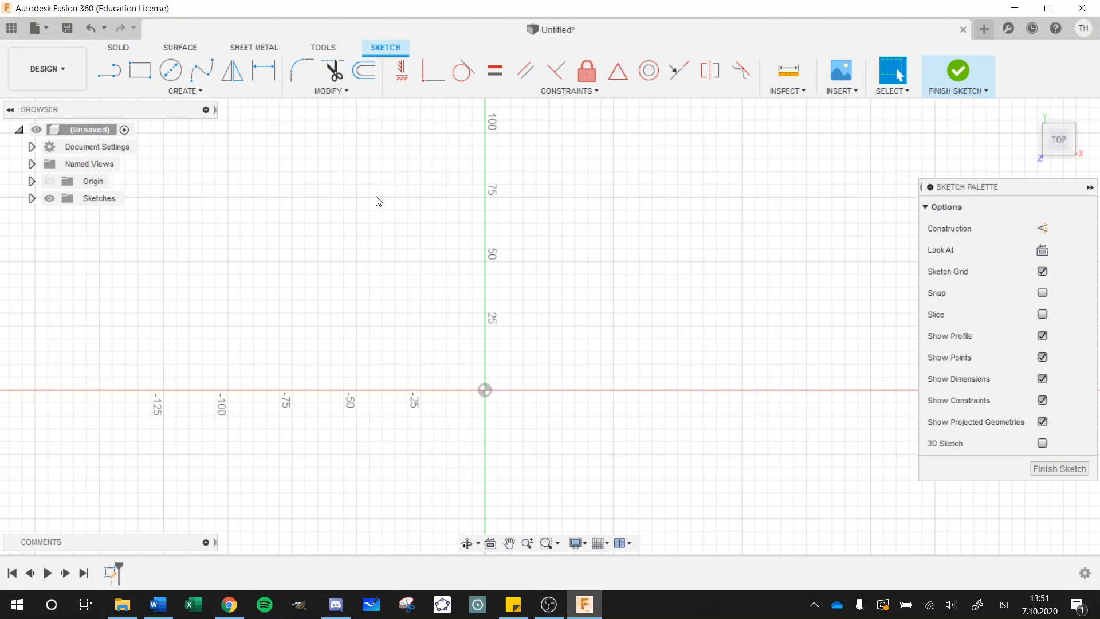
Add a sketch text above and left of the origin containing the birthday person's first name.
{"action": "left_click", "coordinate": [201, 93]}
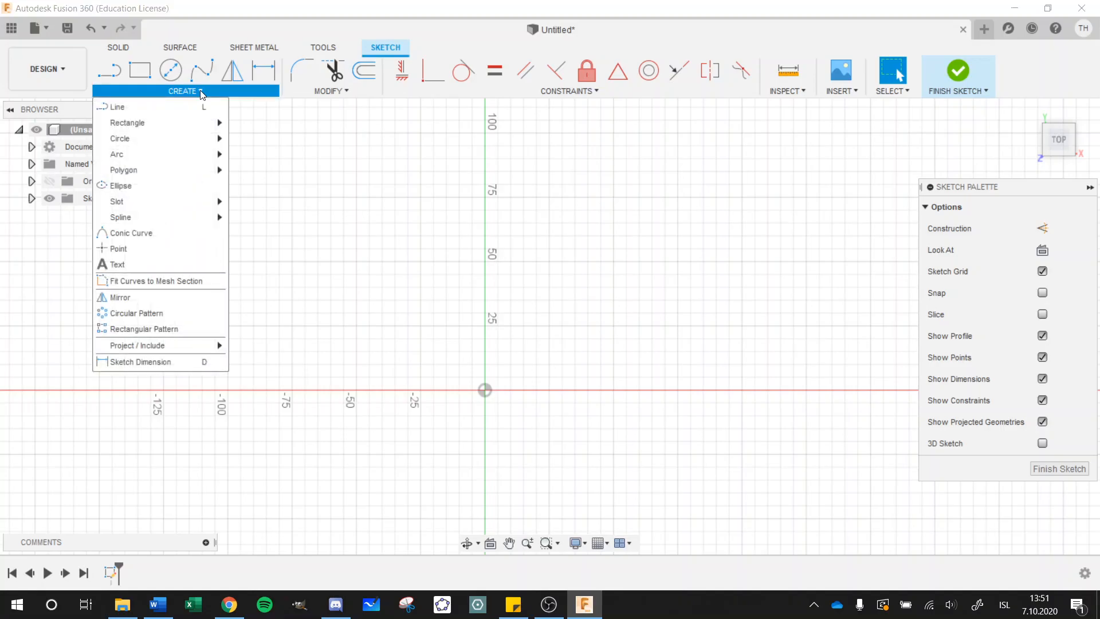
{"action": "left_click", "coordinate": [153, 266]}
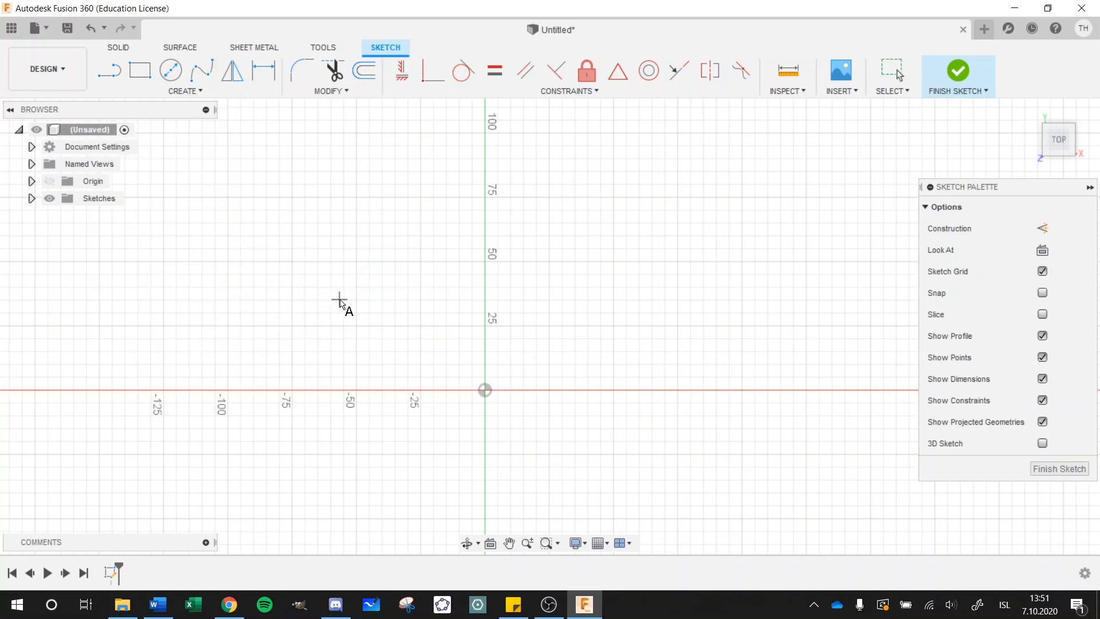
{"action": "left_click", "coordinate": [340, 298]}
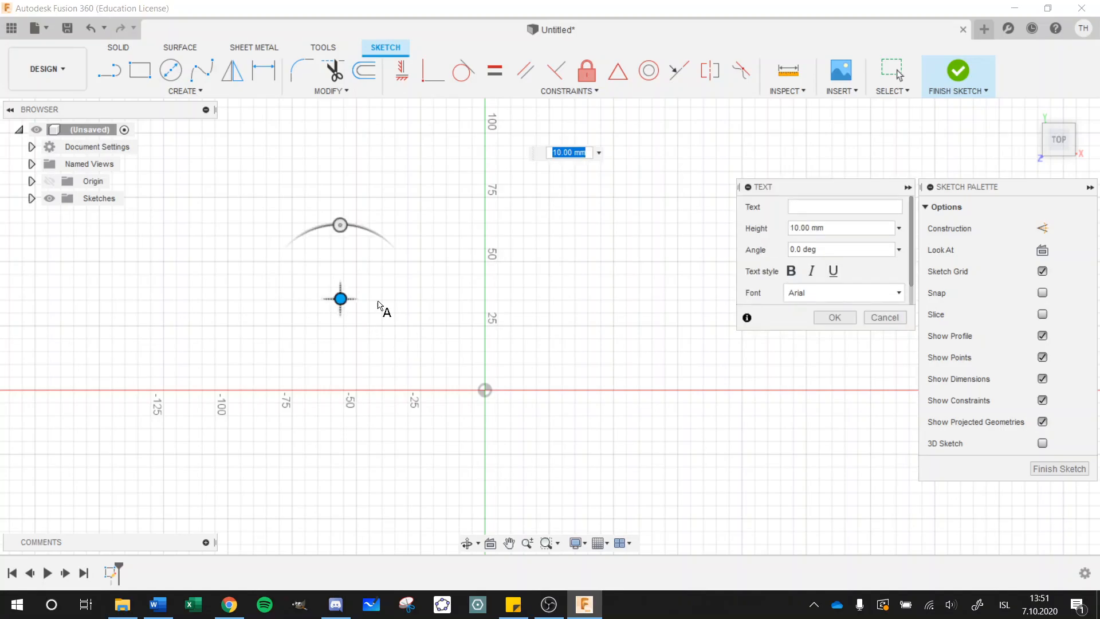
{"action": "left_click", "coordinate": [824, 207]}
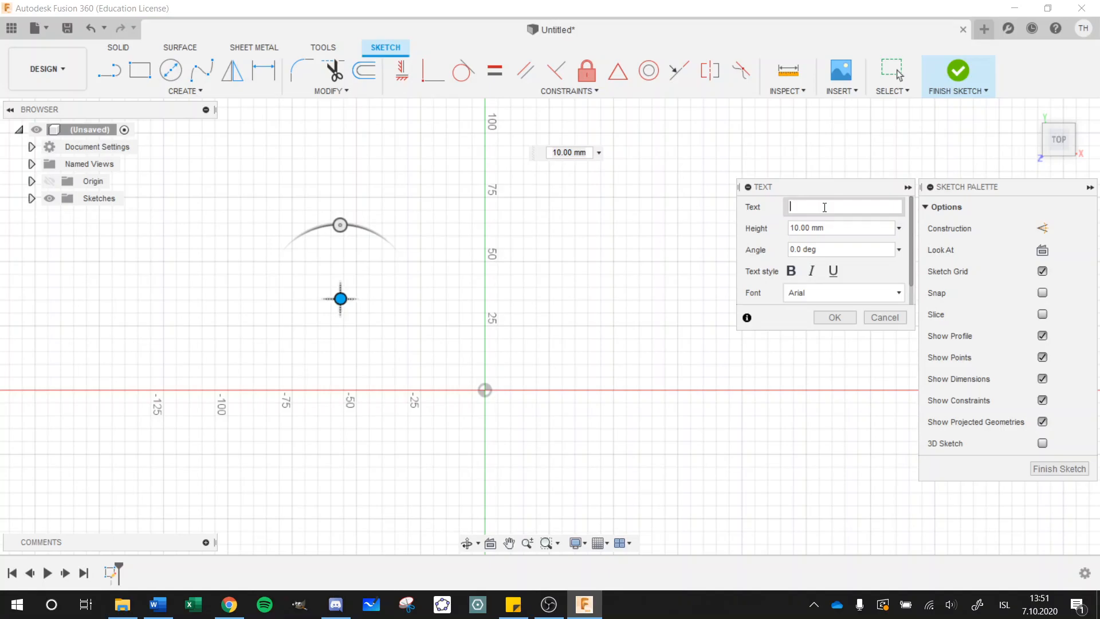
{"action": "type", "text": "Þröstur"}
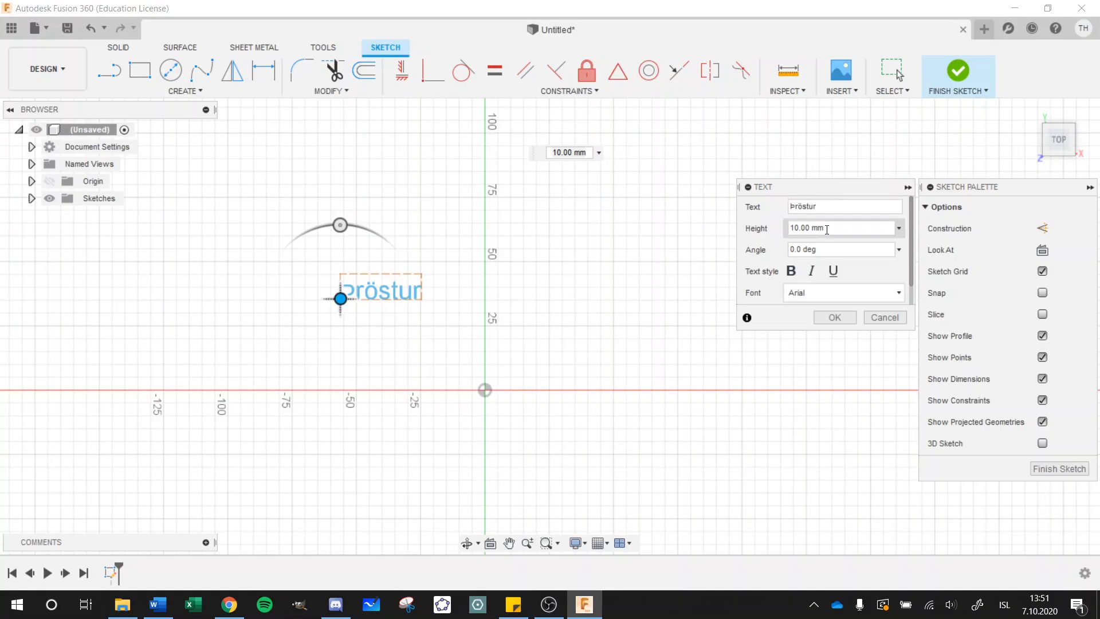
Set the name text's font to Dancing Script and its height to 40 mm, and finish the text.
{"action": "left_click", "coordinate": [826, 294]}
{"action": "scroll", "coordinate": [831, 339], "scroll_direction": "down", "scroll_amount": 3}
{"action": "scroll", "coordinate": [832, 339], "scroll_direction": "down", "scroll_amount": 15}
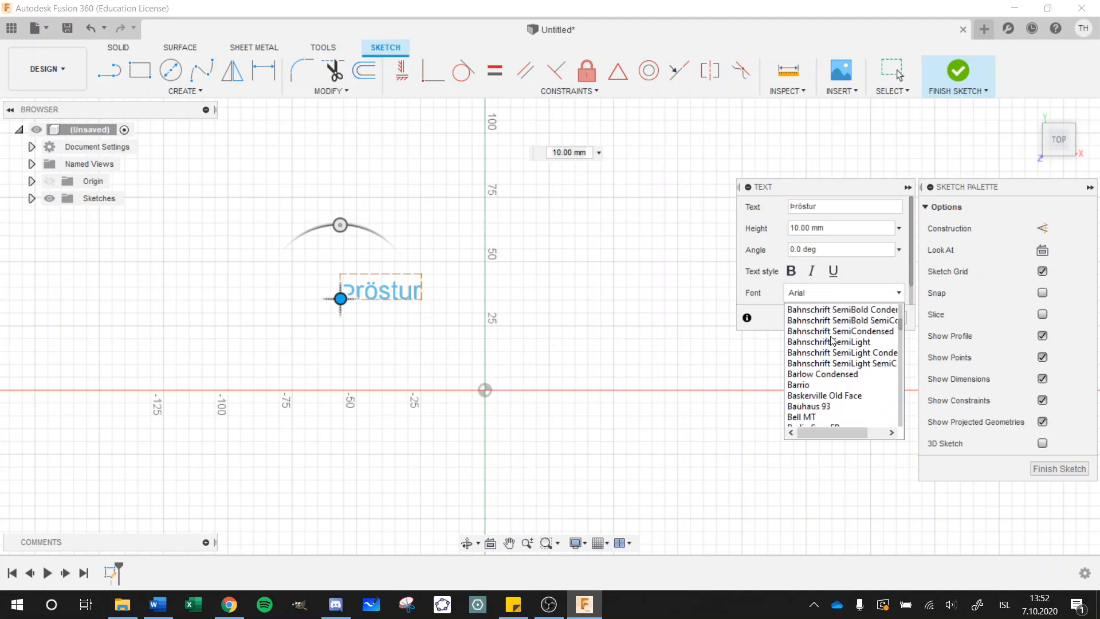
{"action": "scroll", "coordinate": [832, 341], "scroll_direction": "down", "scroll_amount": 6}
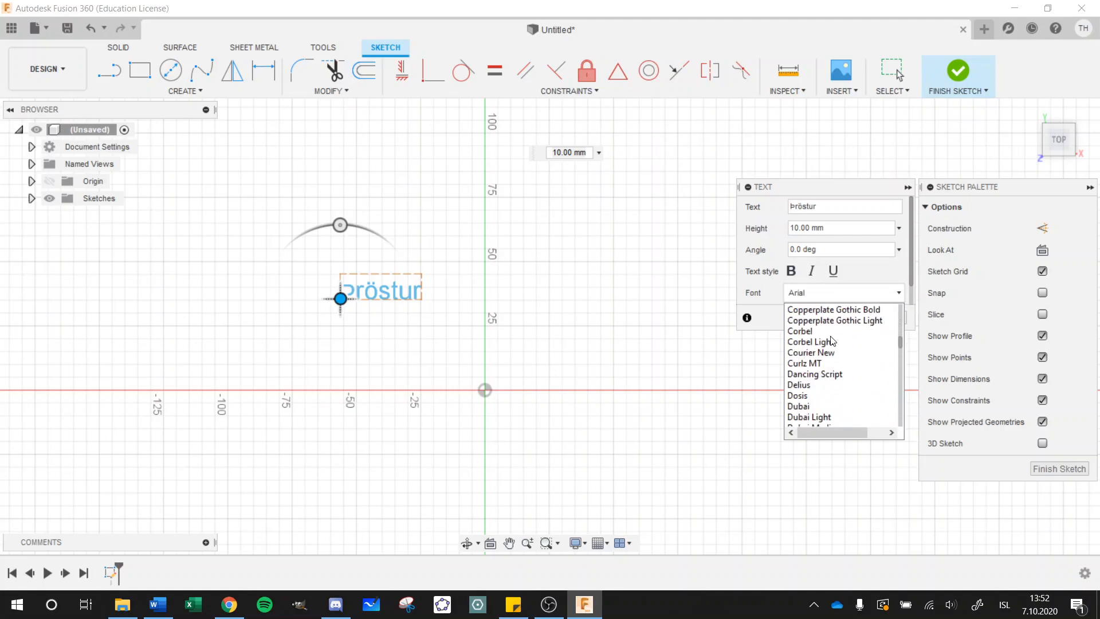
{"action": "left_click", "coordinate": [830, 342]}
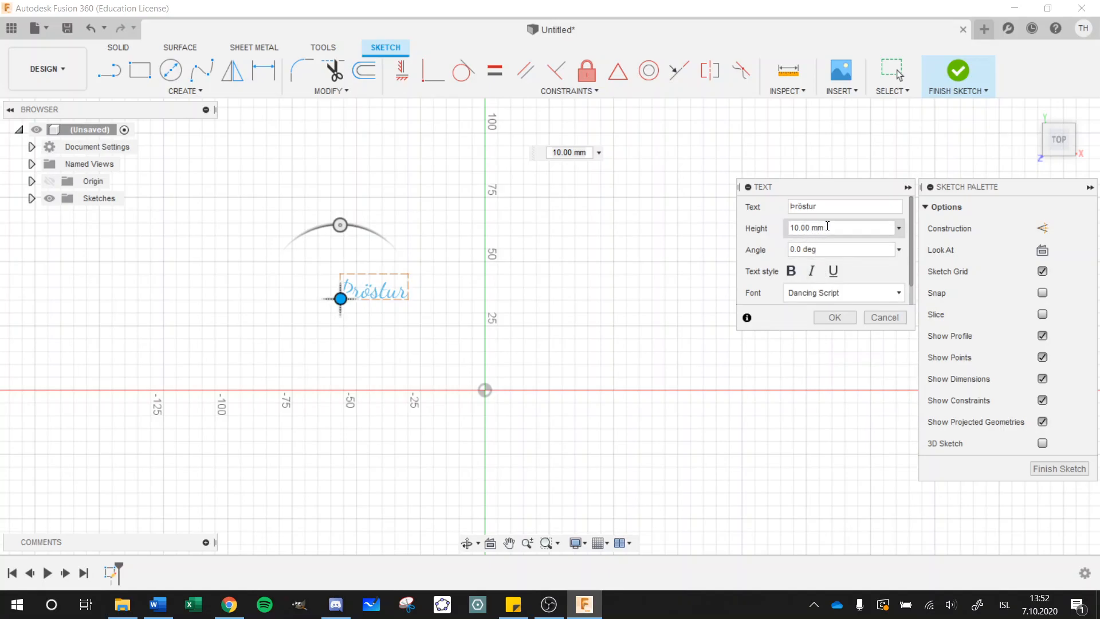
{"action": "left_click_drag", "start_coordinate": [827, 226], "coordinate": [786, 232]}
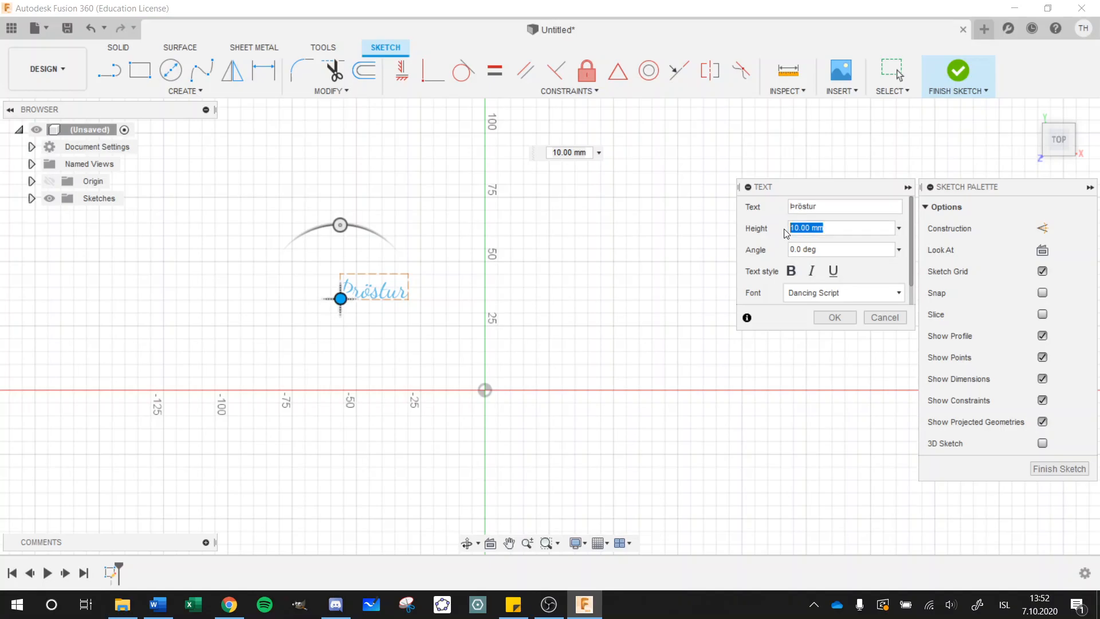
{"action": "type", "text": "40"}
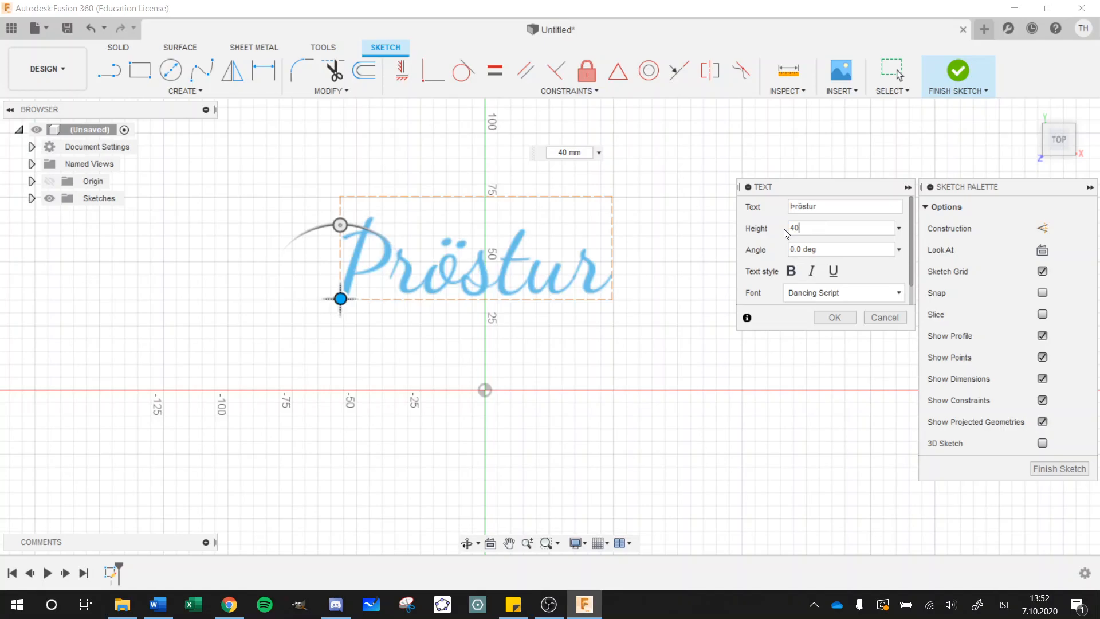
{"action": "key", "text": "Return"}
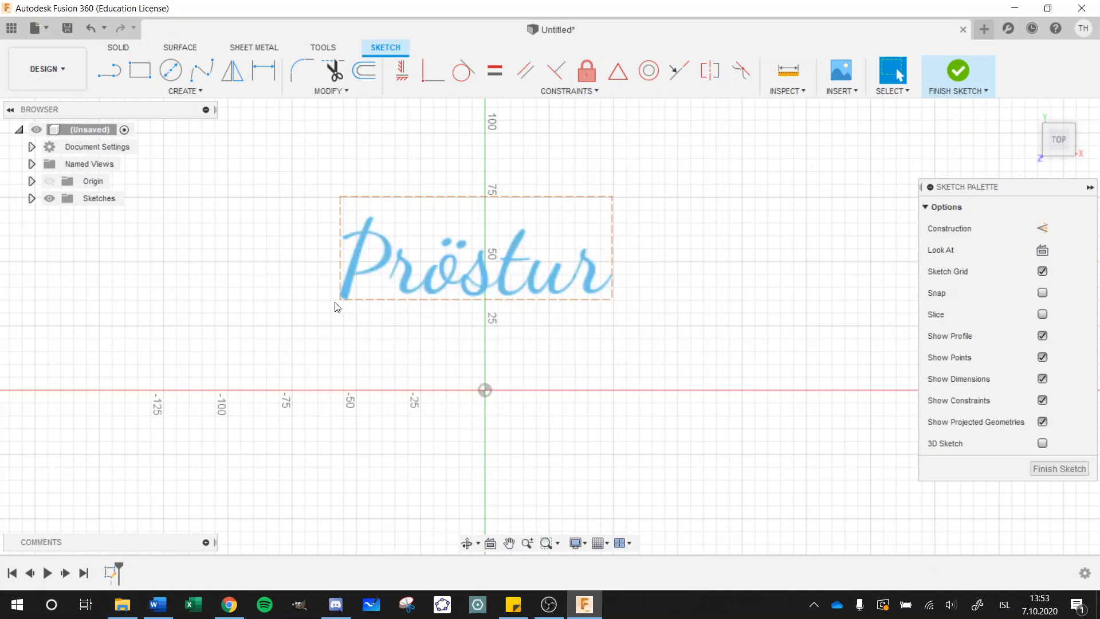
{"action": "left_click", "coordinate": [183, 94]}
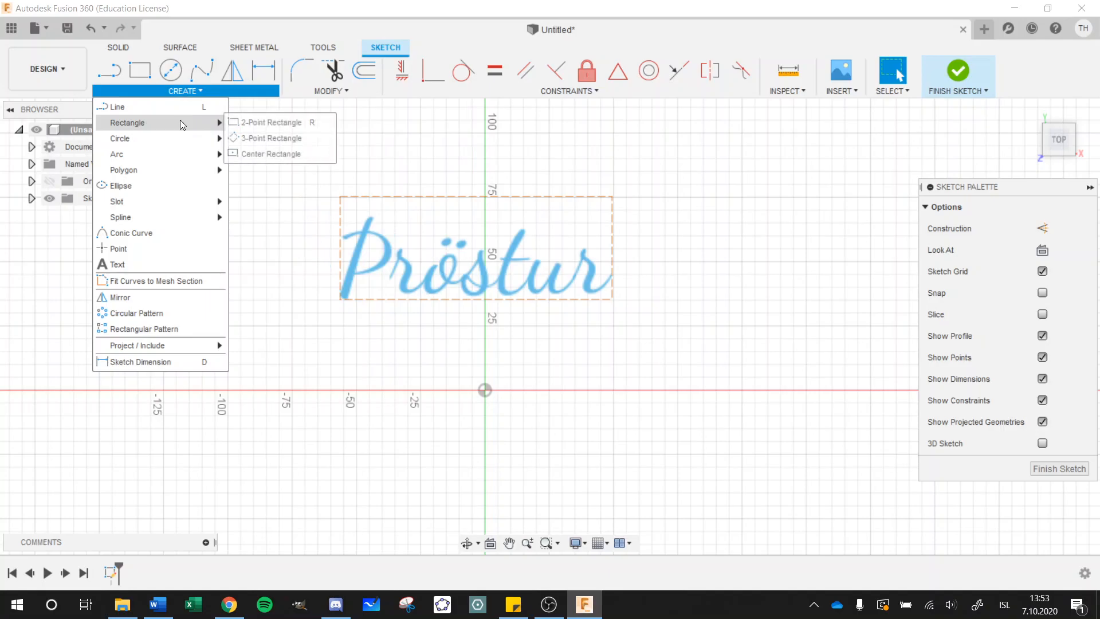
{"action": "left_click", "coordinate": [174, 107]}
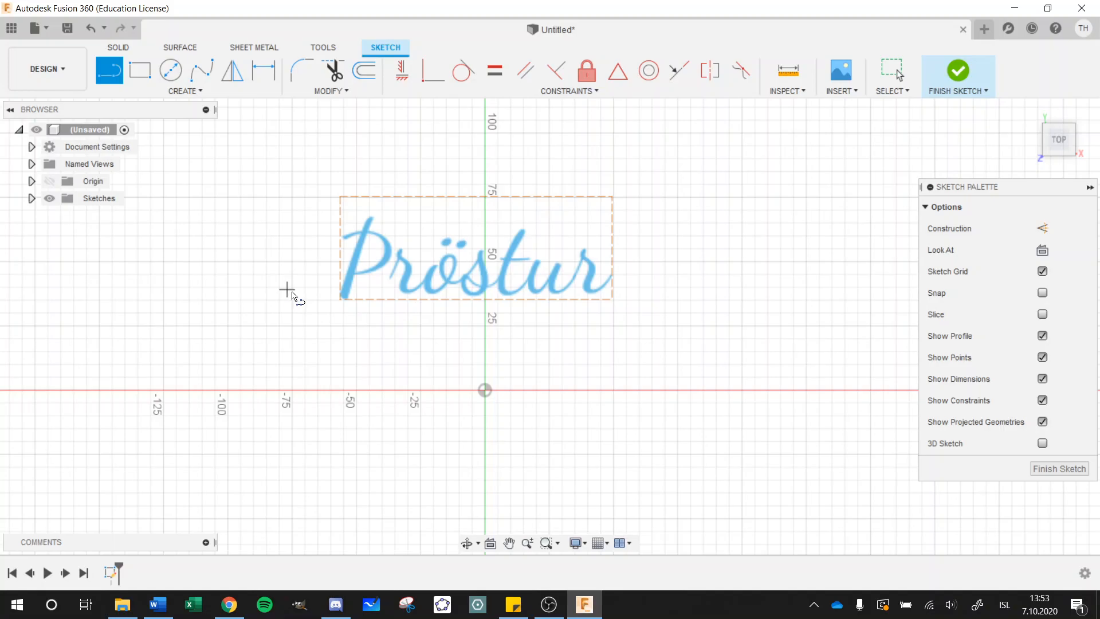
{"action": "left_click", "coordinate": [293, 293]}
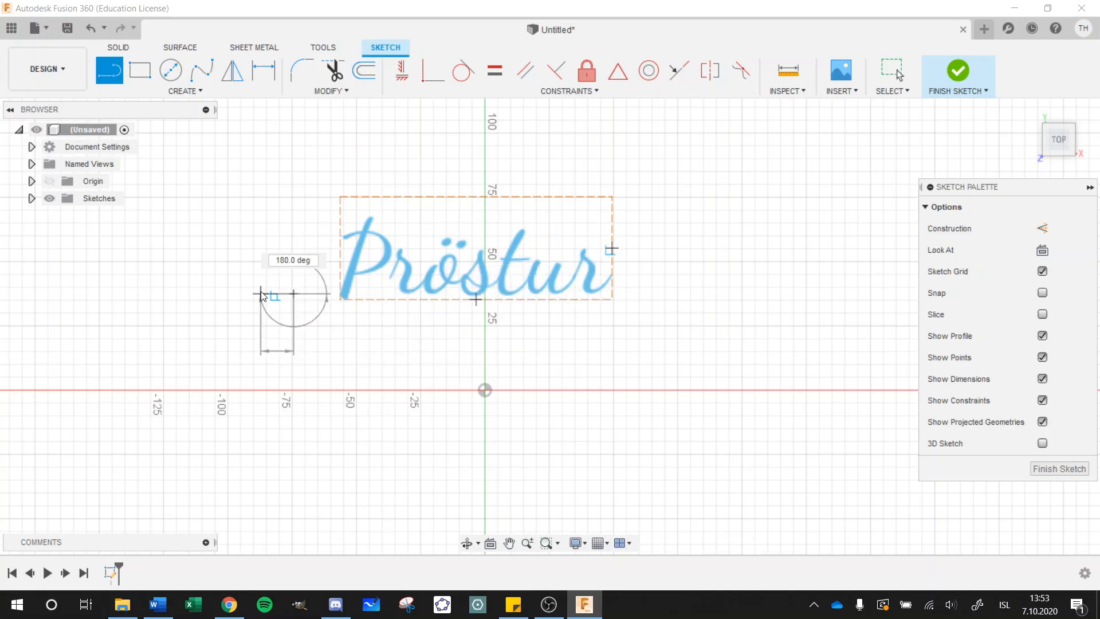
{"action": "key", "text": "Escape"}
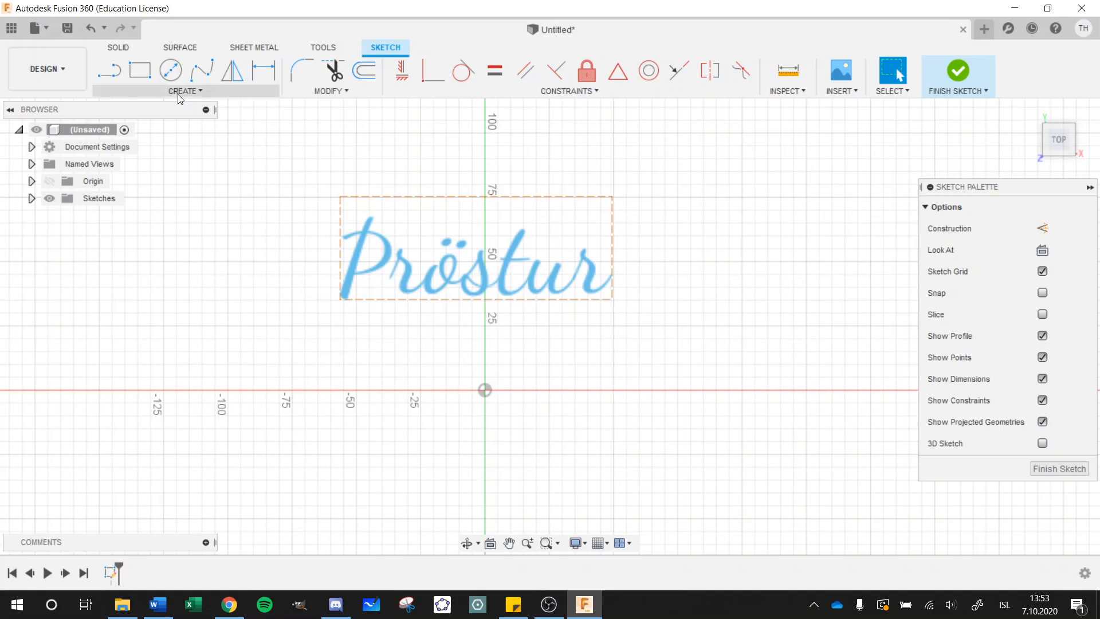
Draw a horizontal line through the base of the name's letters, extending past both ends of the text.
{"action": "left_click", "coordinate": [153, 94]}
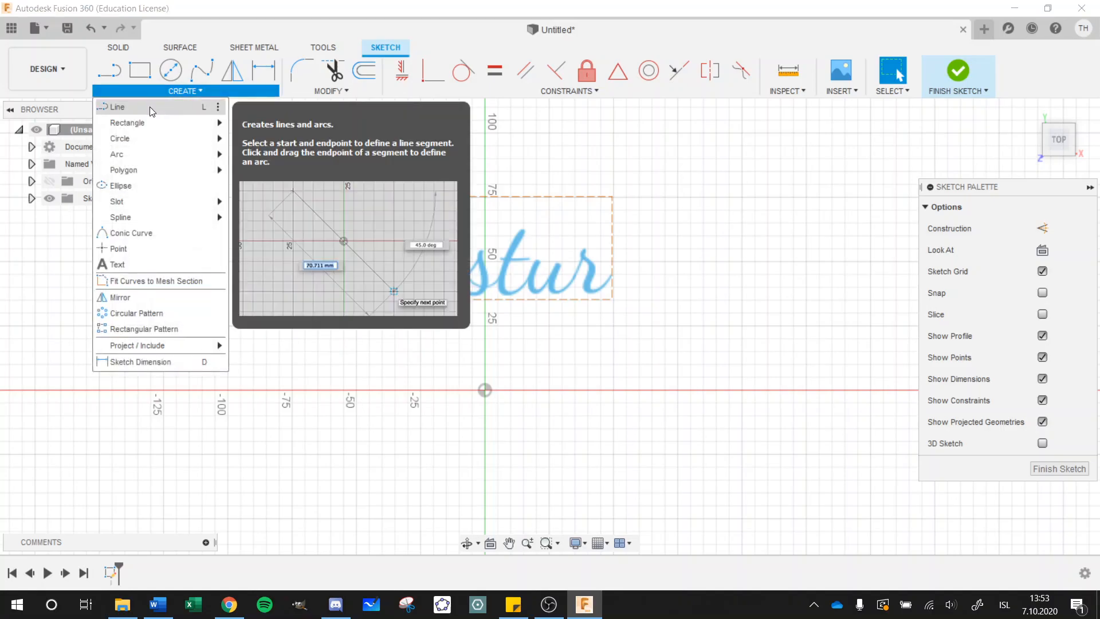
{"action": "left_click", "coordinate": [120, 107]}
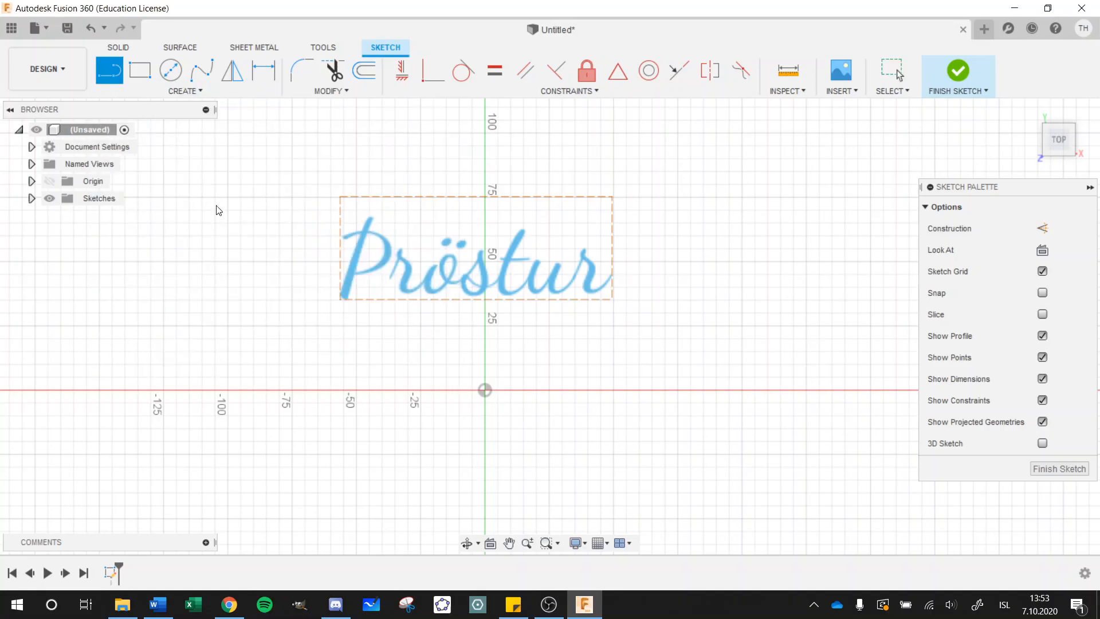
{"action": "left_click", "coordinate": [298, 289]}
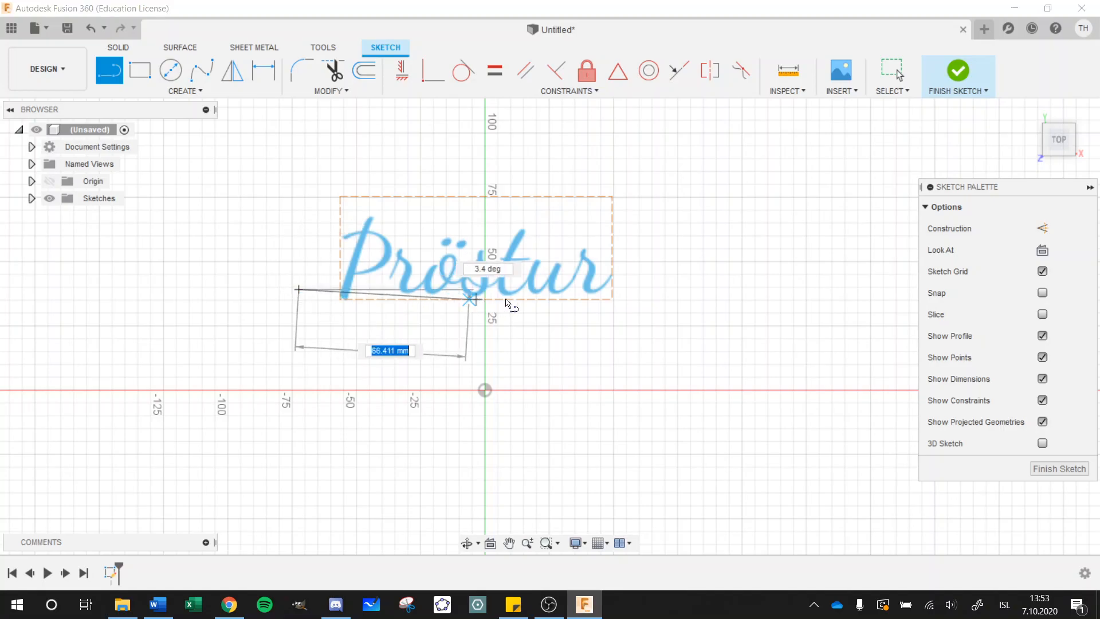
{"action": "left_click", "coordinate": [653, 290]}
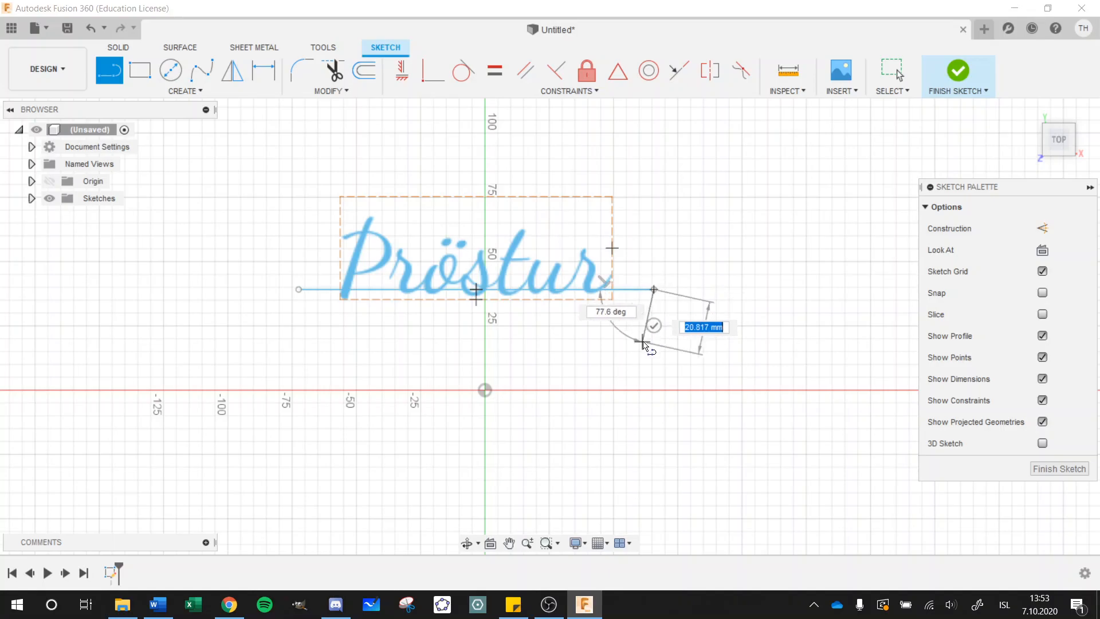
{"action": "key", "text": "Escape"}
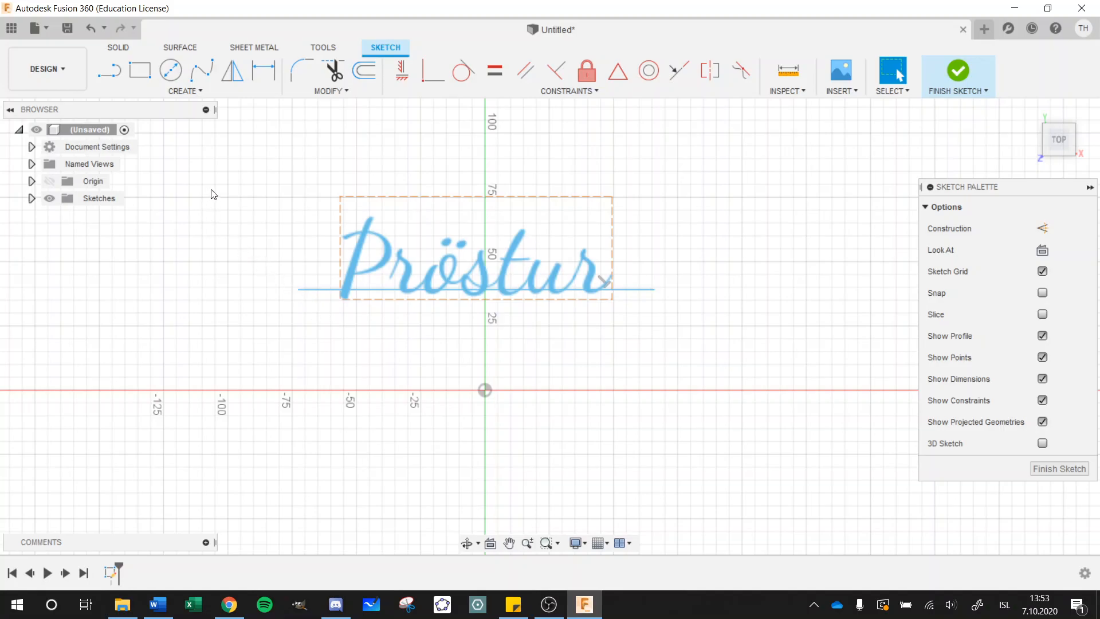
Draw a three-point fit point spline from the line's left endpoint, curving down to the X axis just left of the origin.
{"action": "left_click", "coordinate": [180, 93]}
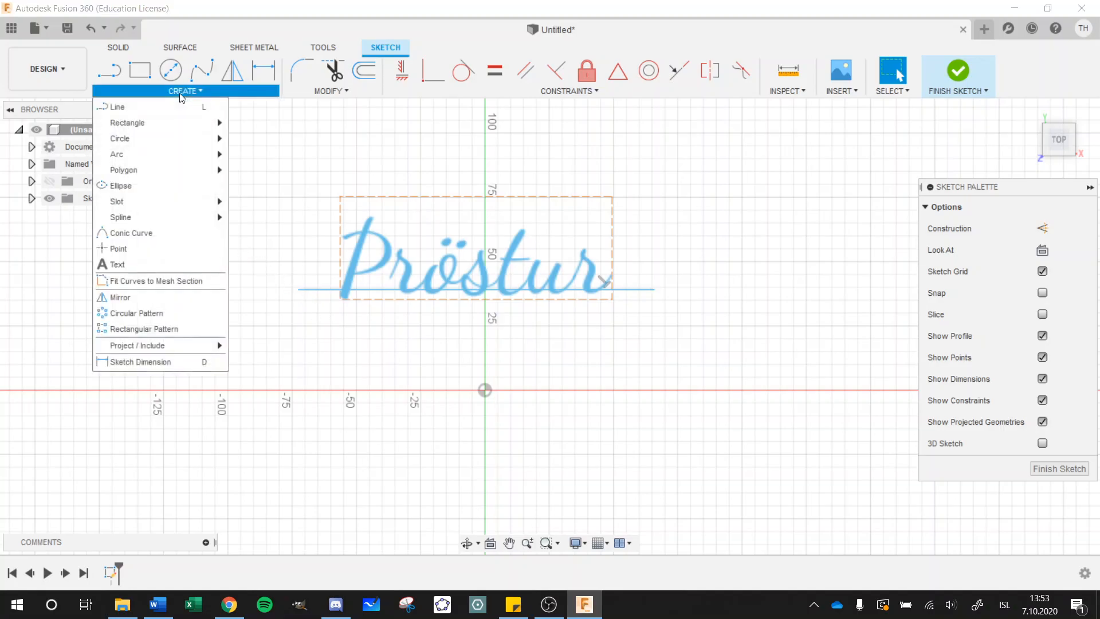
{"action": "mouse_move", "coordinate": [166, 216]}
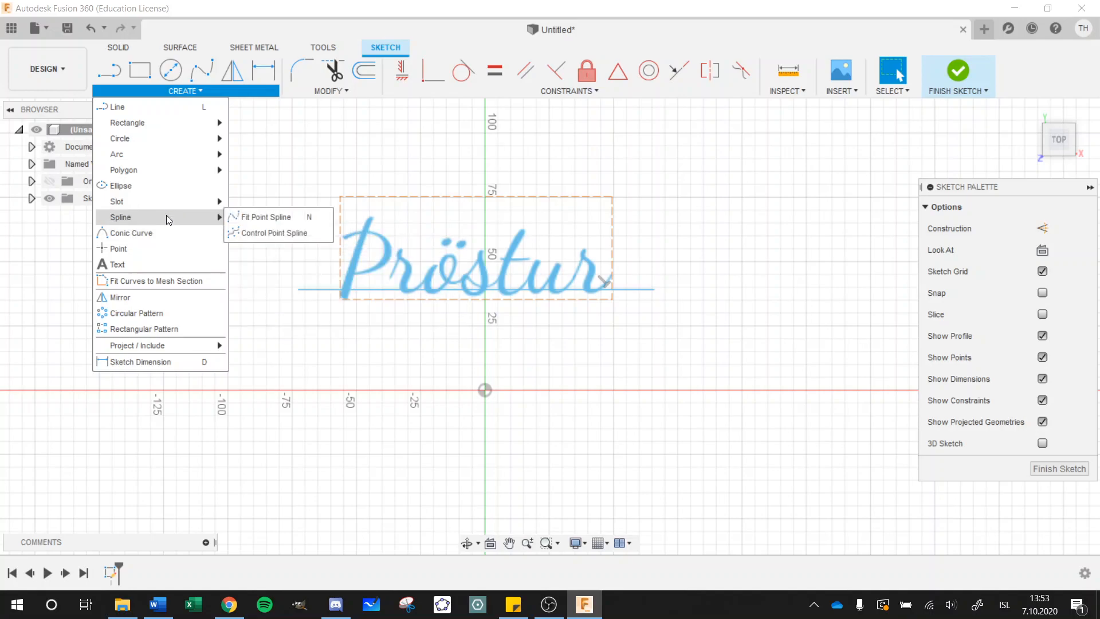
{"action": "left_click", "coordinate": [266, 218]}
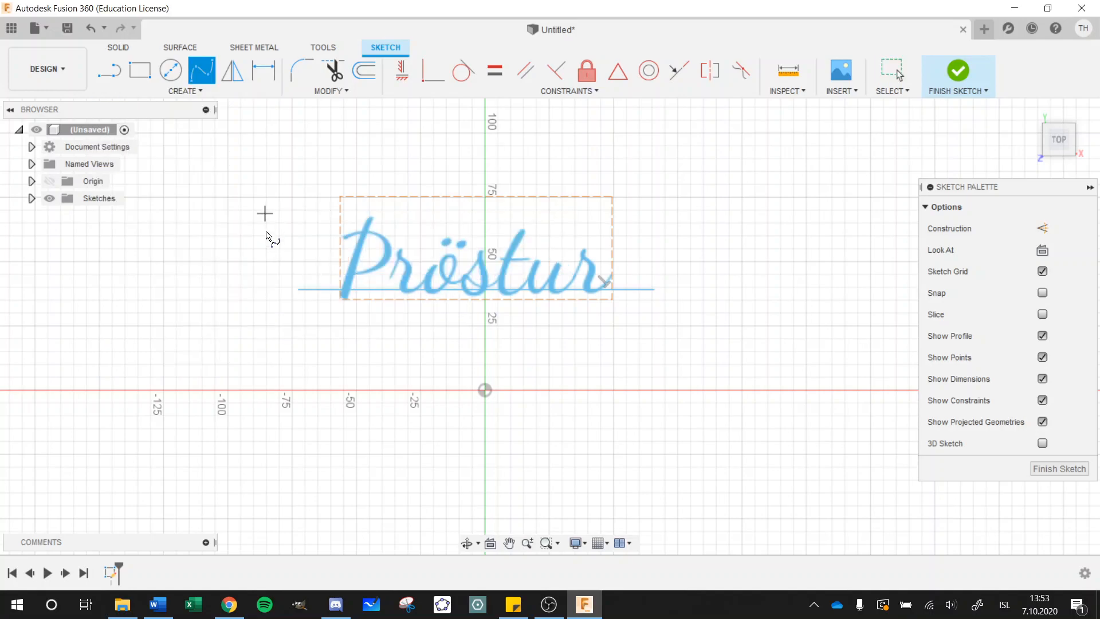
{"action": "left_click", "coordinate": [299, 290]}
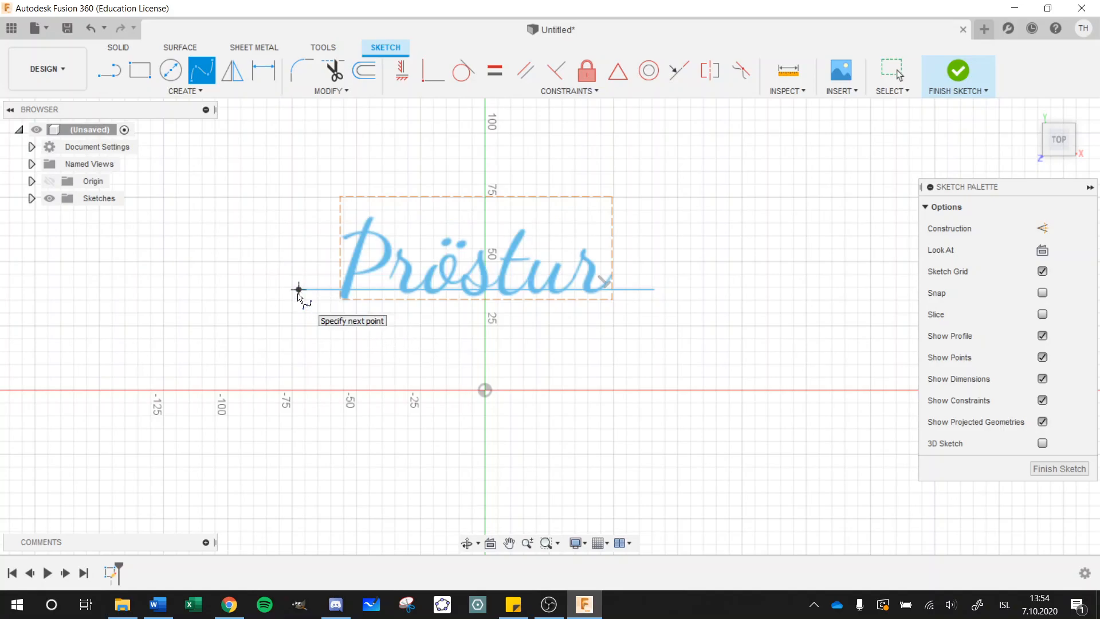
{"action": "left_click", "coordinate": [415, 319]}
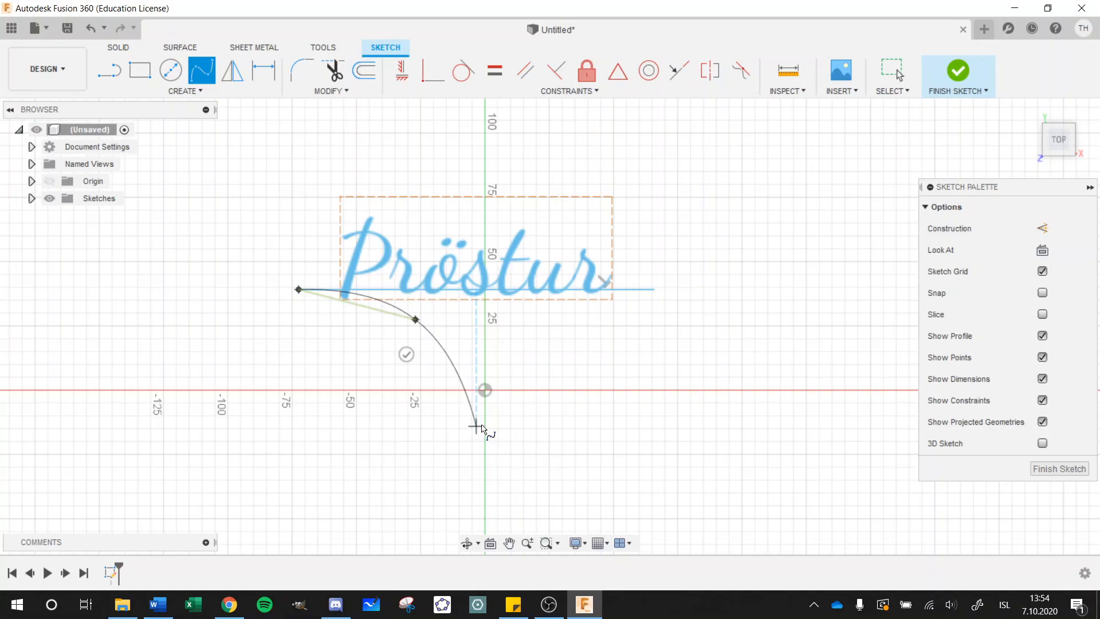
{"action": "left_click", "coordinate": [477, 391]}
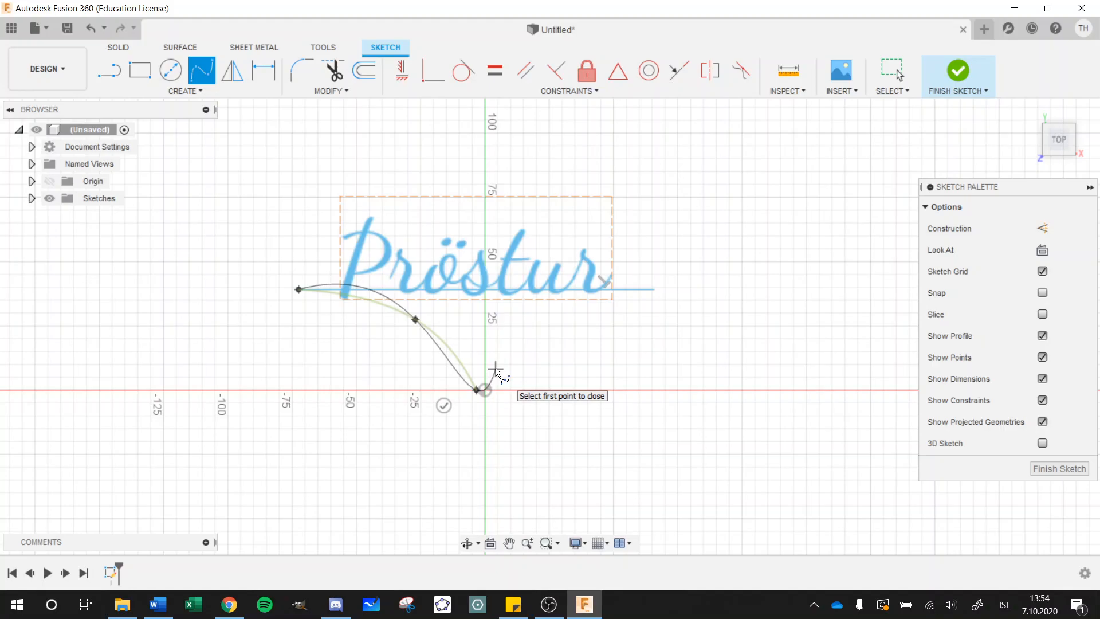
{"action": "key", "text": "Escape"}
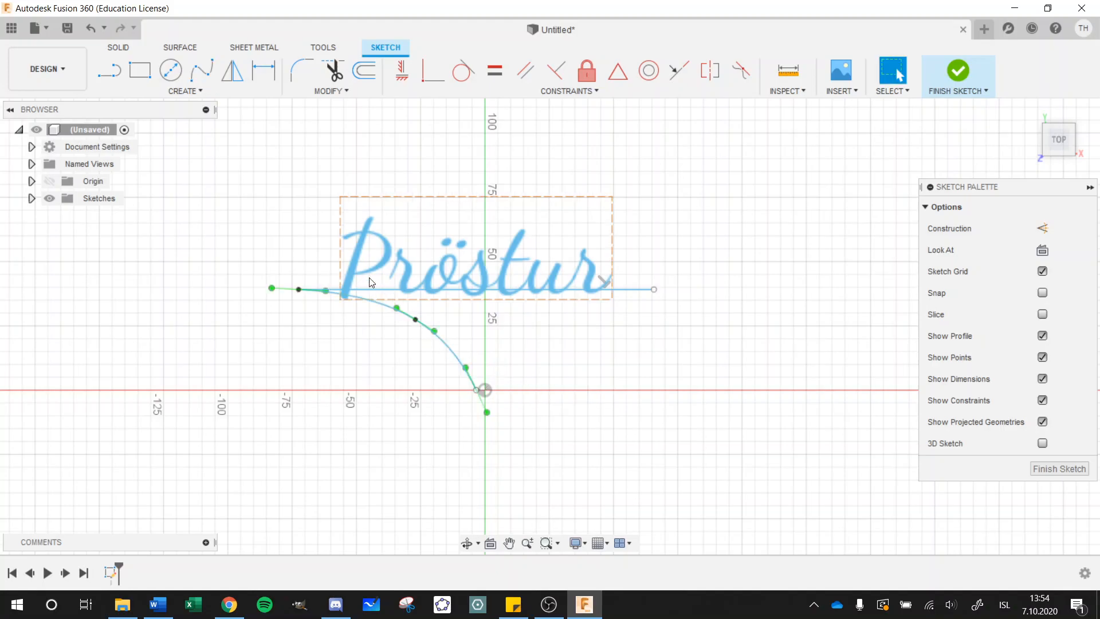
Draw a three-point fit point spline from the base line's right endpoint, curving down to the first spline's lower endpoint on the X axis.
{"action": "left_click", "coordinate": [197, 95]}
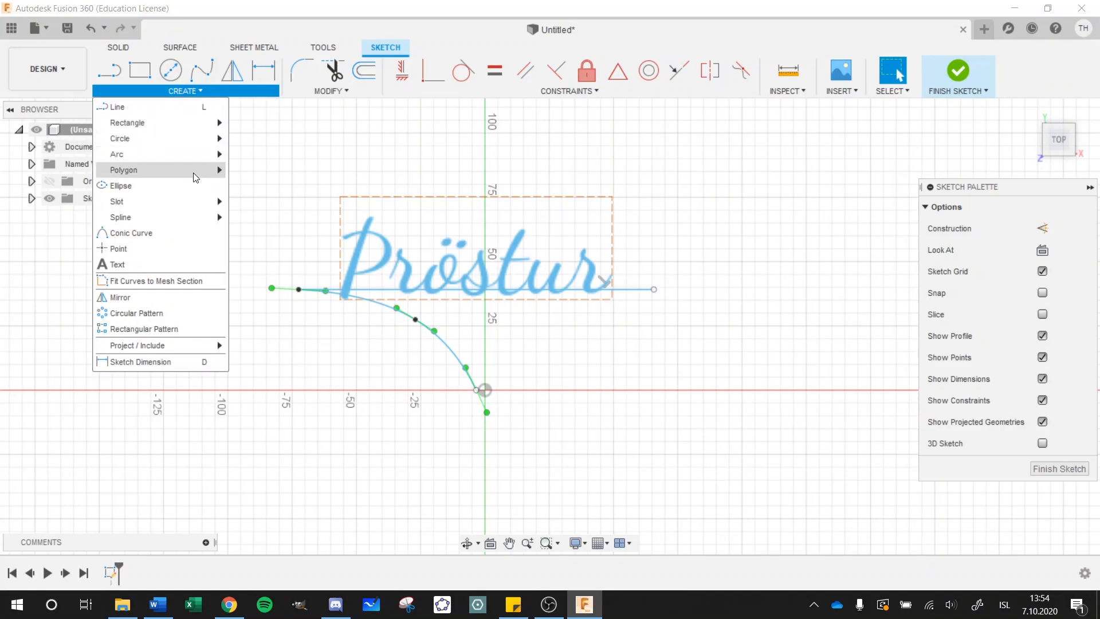
{"action": "mouse_move", "coordinate": [195, 216]}
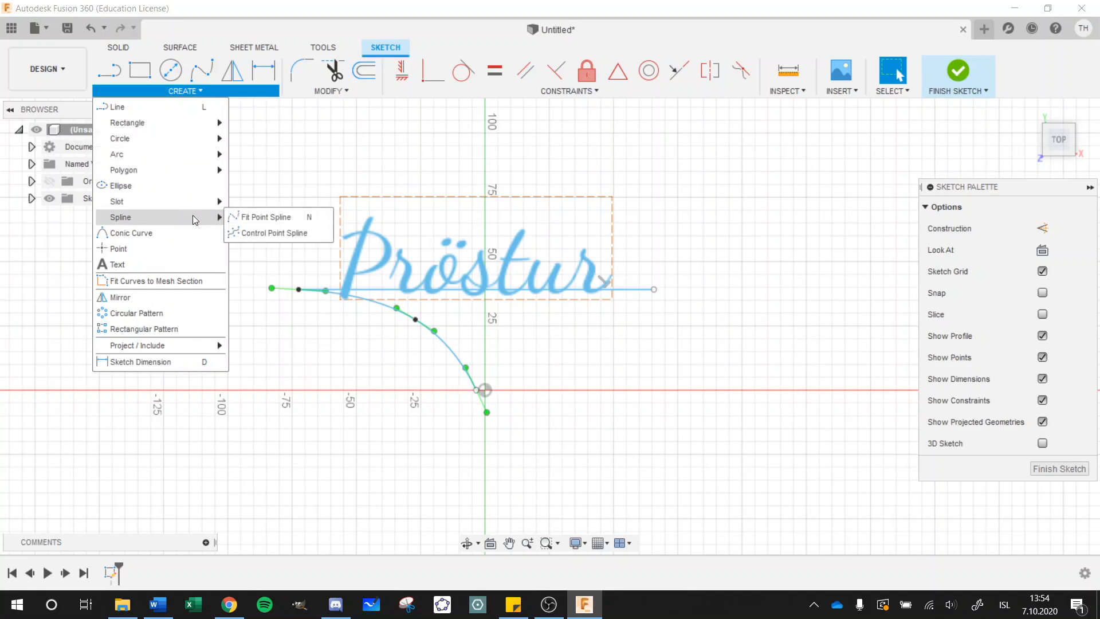
{"action": "left_click", "coordinate": [252, 220]}
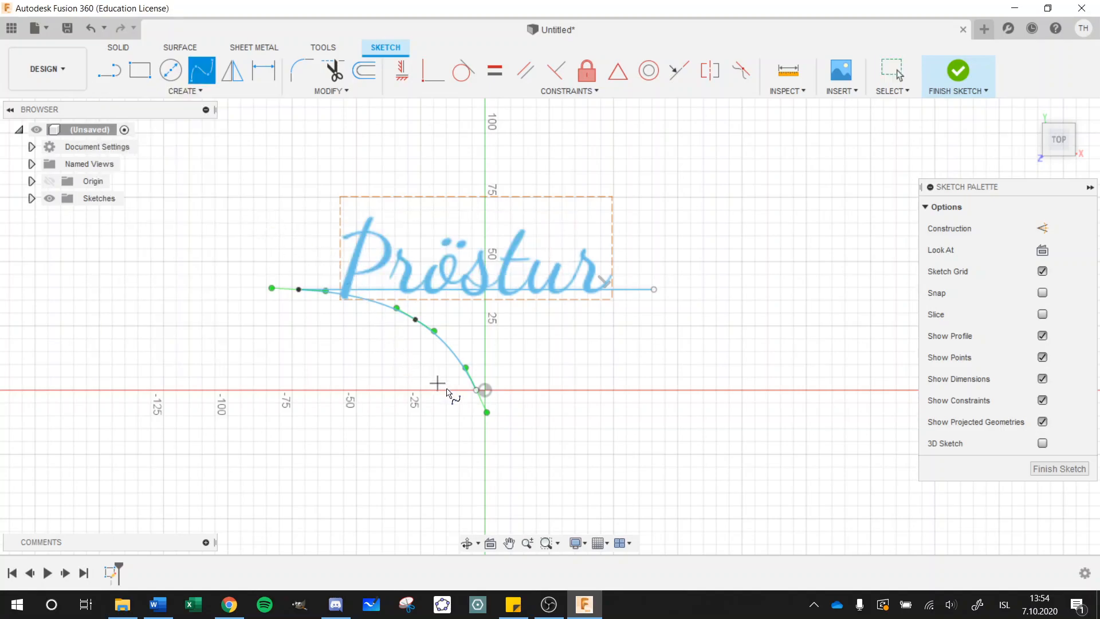
{"action": "left_click", "coordinate": [654, 290]}
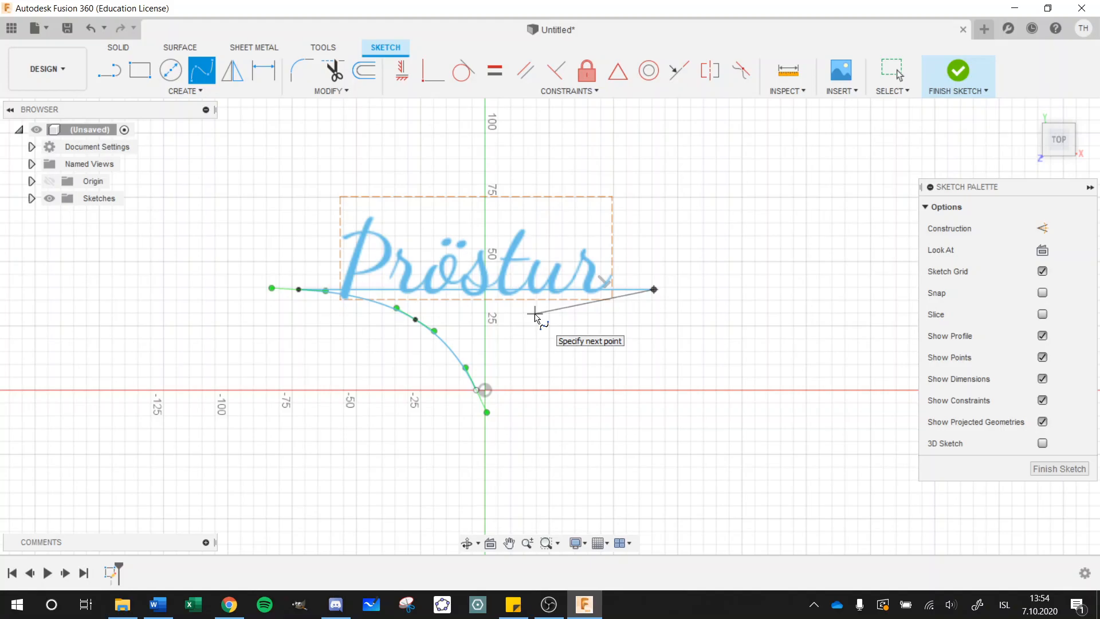
{"action": "left_click", "coordinate": [535, 314]}
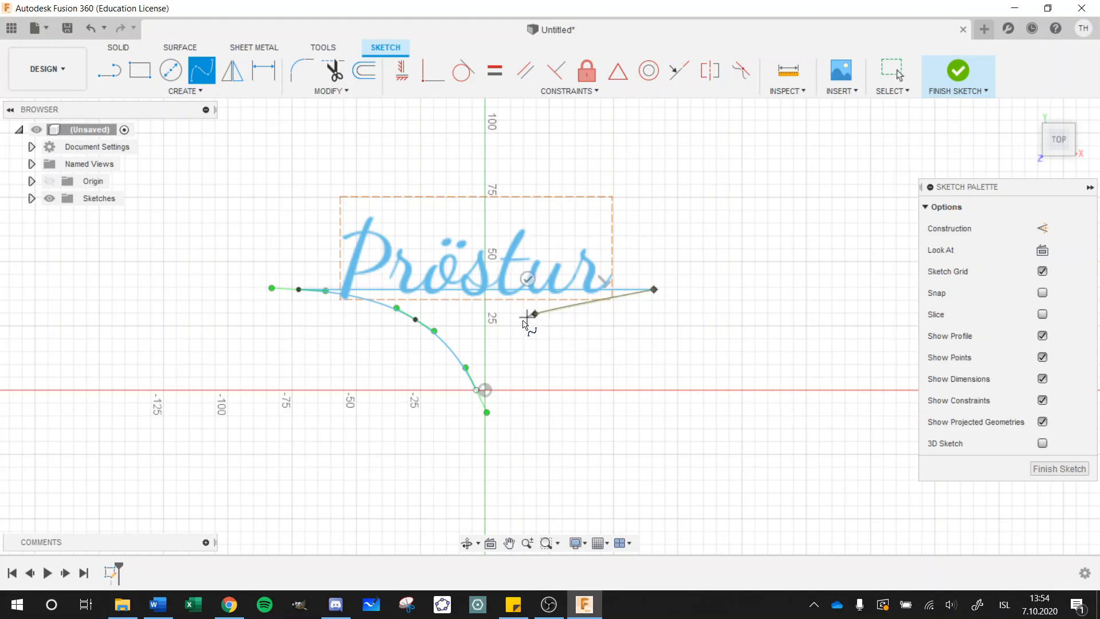
{"action": "left_click", "coordinate": [476, 392]}
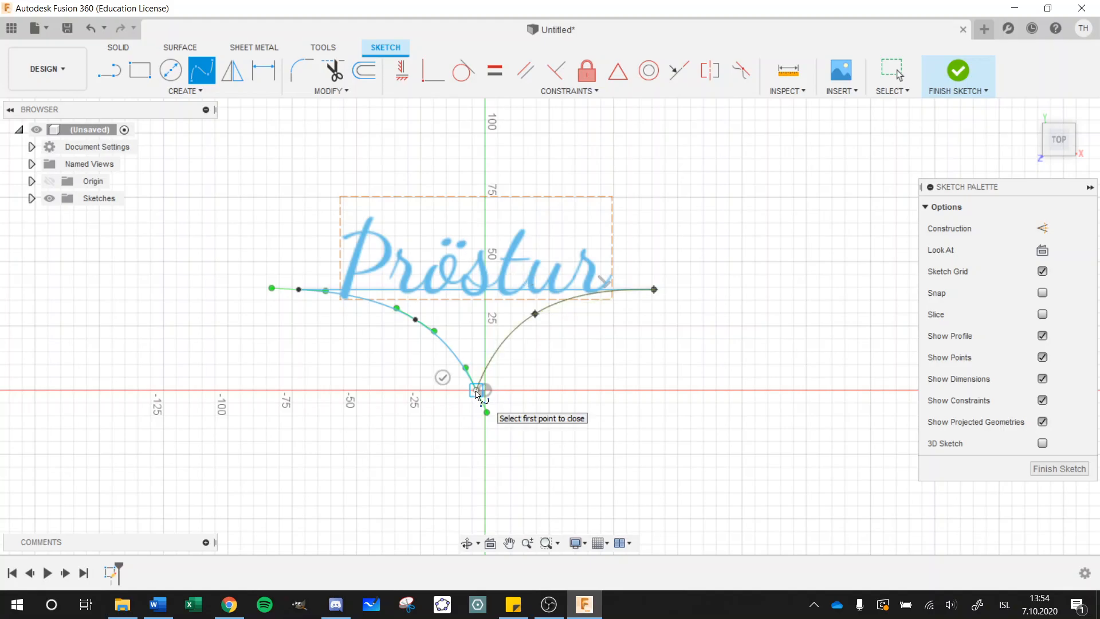
{"action": "key", "text": "Escape"}
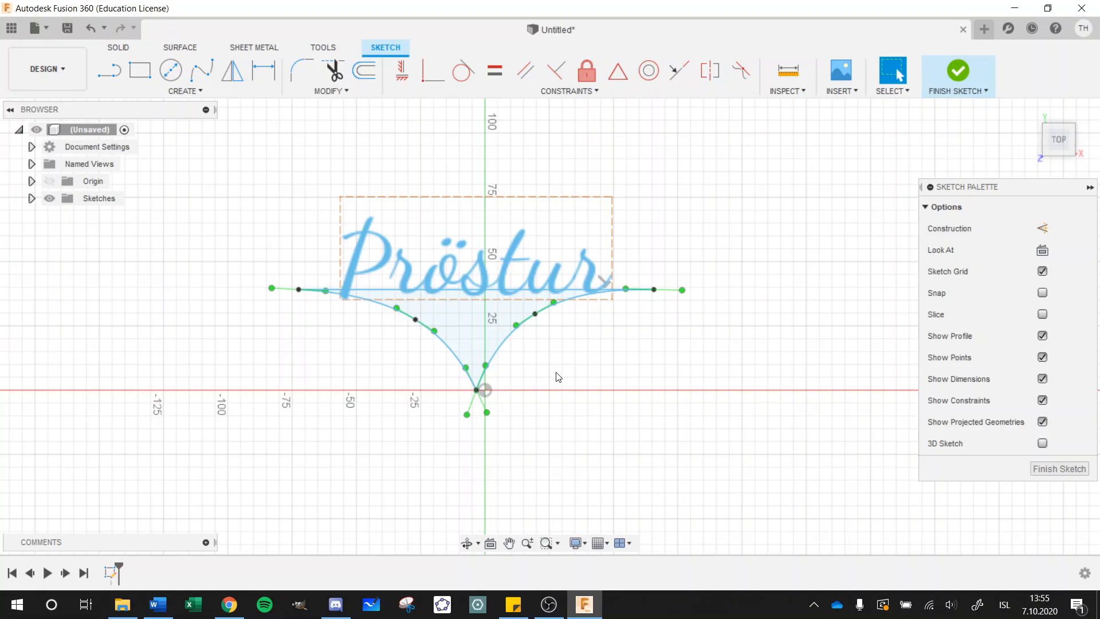
Extrude the curved support profile and the name text together by 5 mm as a new body.
{"action": "key", "text": "e"}
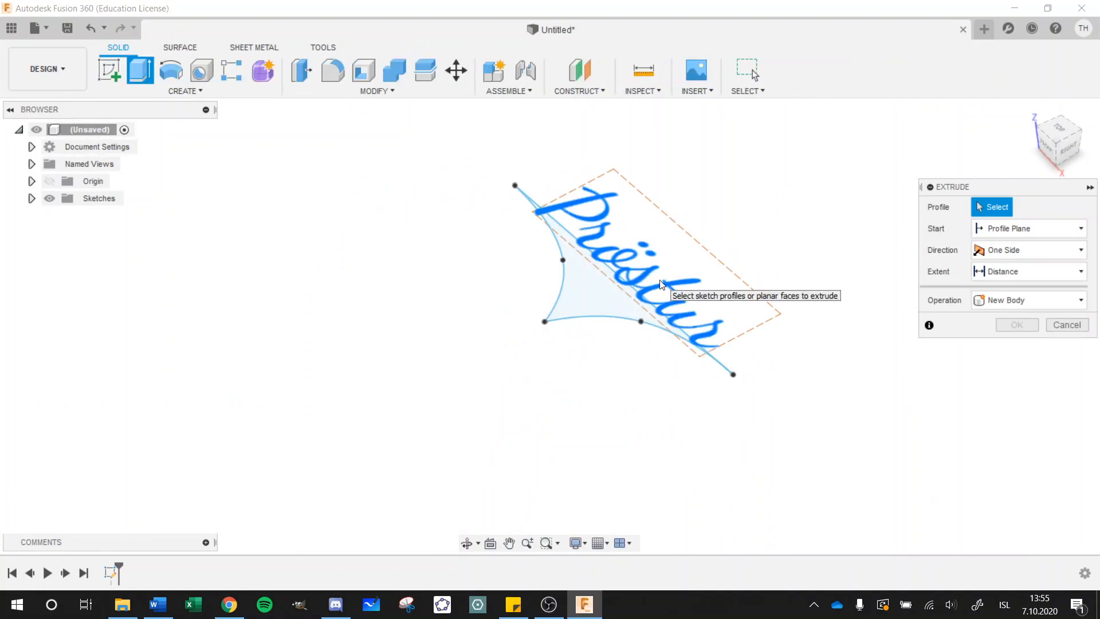
{"action": "left_click", "coordinate": [594, 314]}
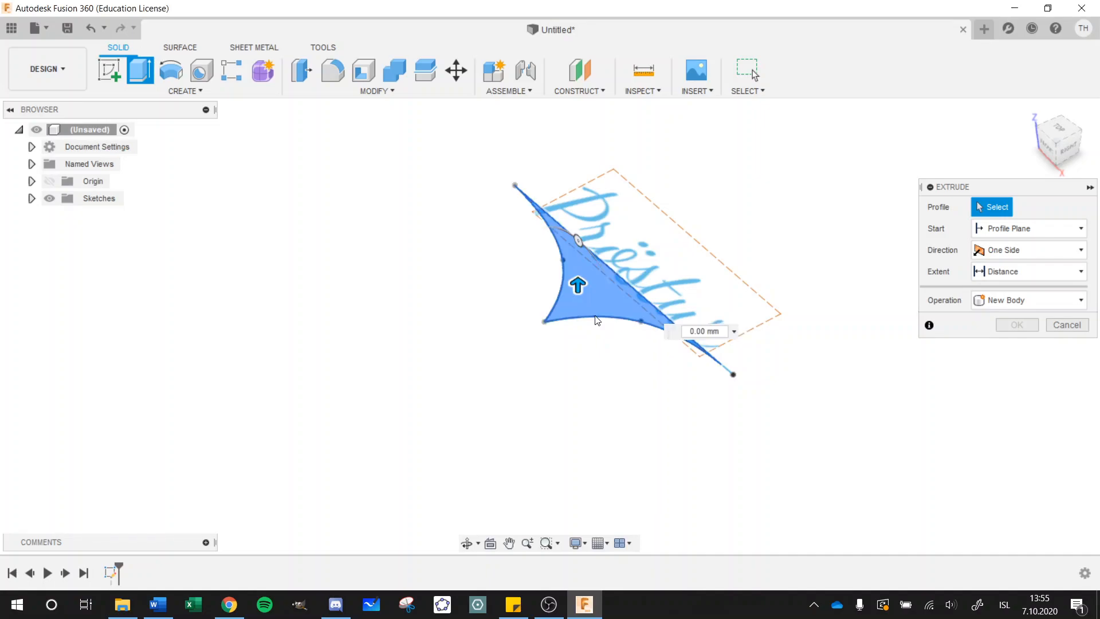
{"action": "left_click", "coordinate": [669, 280]}
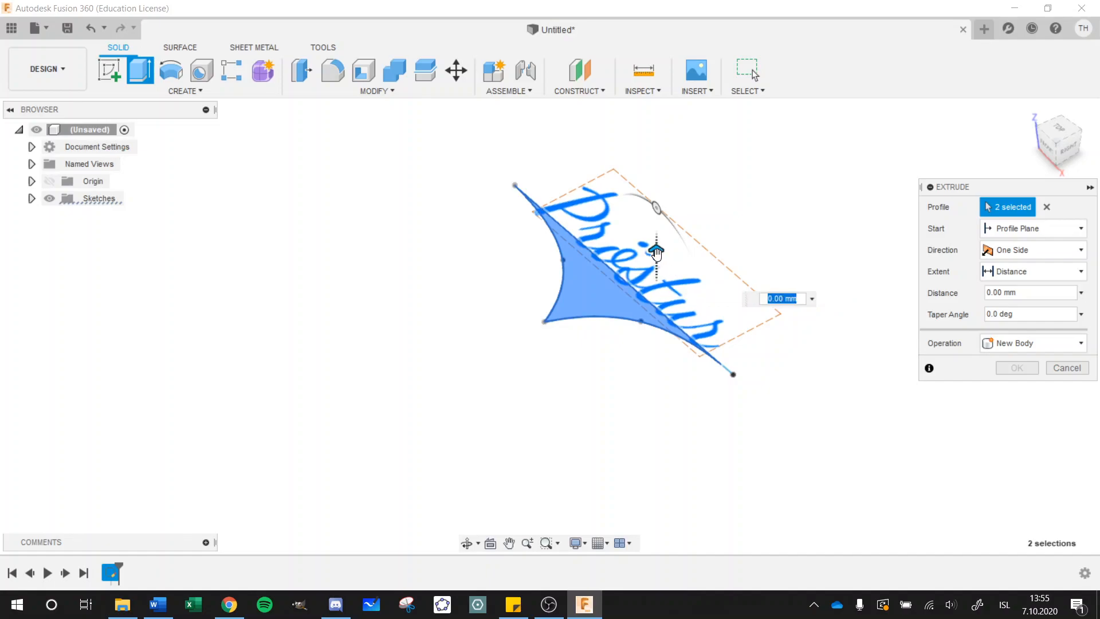
{"action": "left_click_drag", "start_coordinate": [656, 255], "coordinate": [657, 245]}
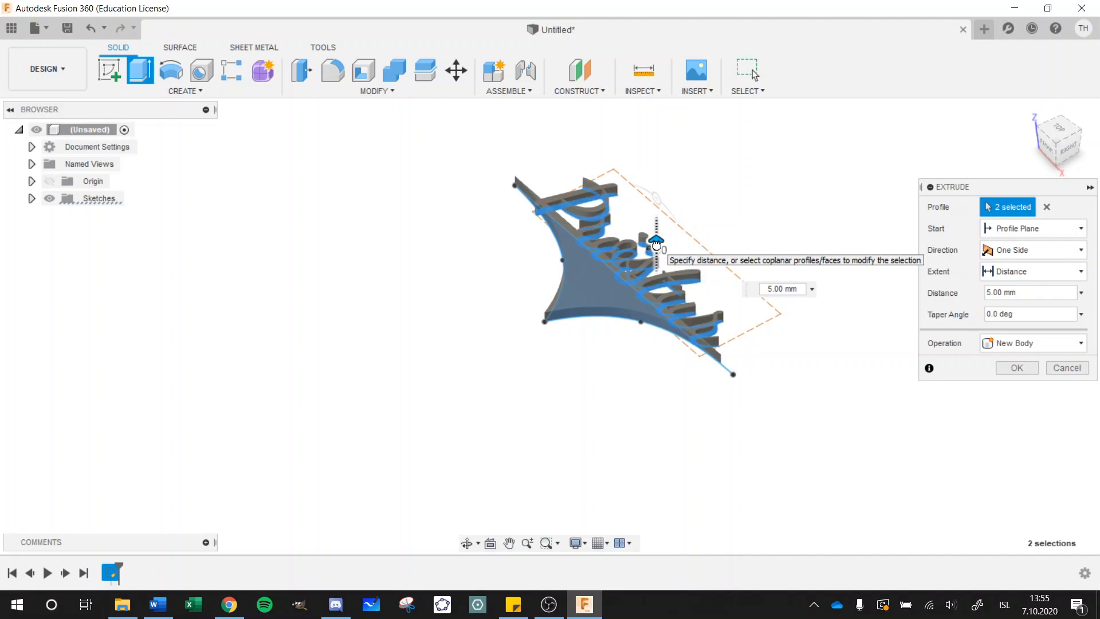
{"action": "left_click_drag", "start_coordinate": [657, 245], "coordinate": [656, 245]}
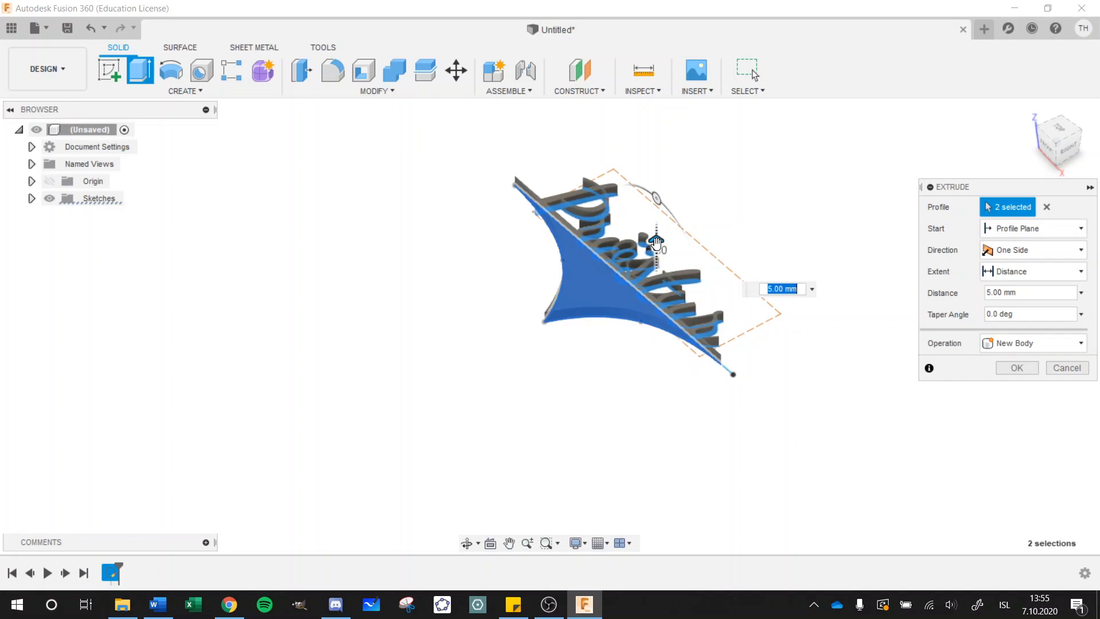
{"action": "key", "text": "Return"}
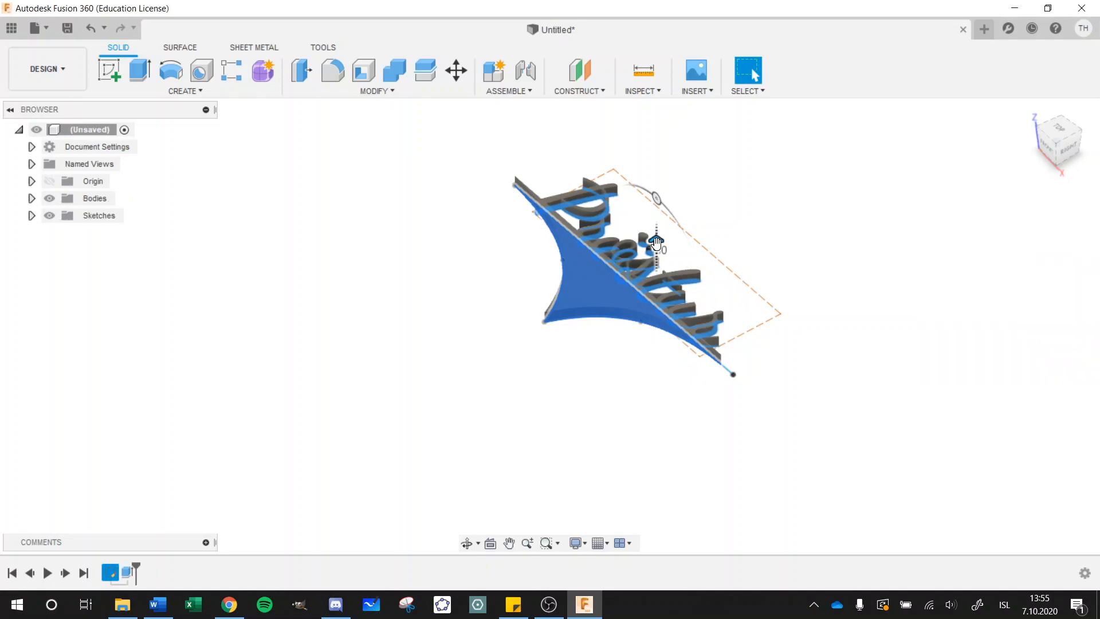
{"action": "middle_click_drag", "start_coordinate": [432, 224], "coordinate": [359, 247]}
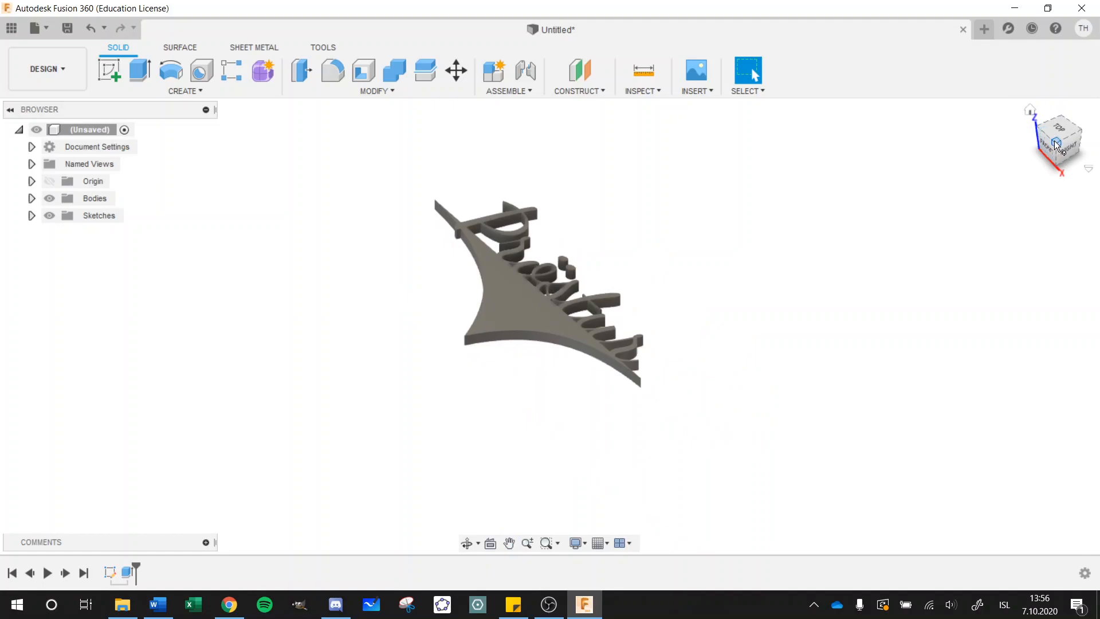
{"action": "mouse_move", "coordinate": [1055, 145]}
{"action": "left_mouse_down"}
{"action": "mouse_move", "coordinate": [1088, 179]}
{"action": "mouse_move", "coordinate": [1077, 184]}
{"action": "mouse_move", "coordinate": [1060, 148]}
{"action": "mouse_move", "coordinate": [1077, 176]}
{"action": "left_mouse_up"}
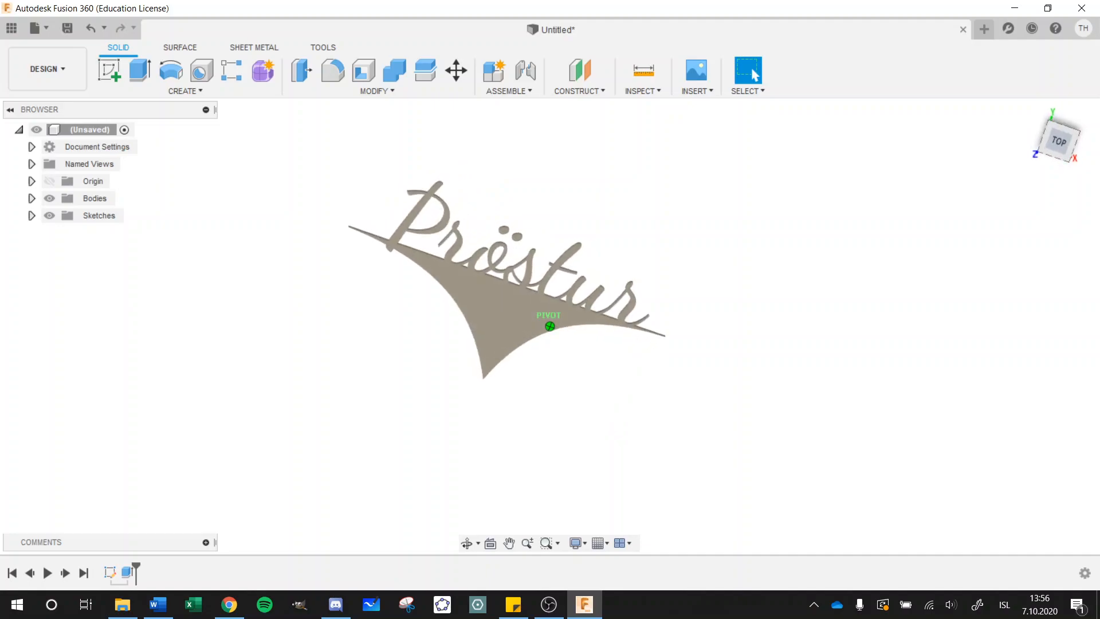
{"action": "left_click_drag", "start_coordinate": [1076, 176], "coordinate": [1079, 174]}
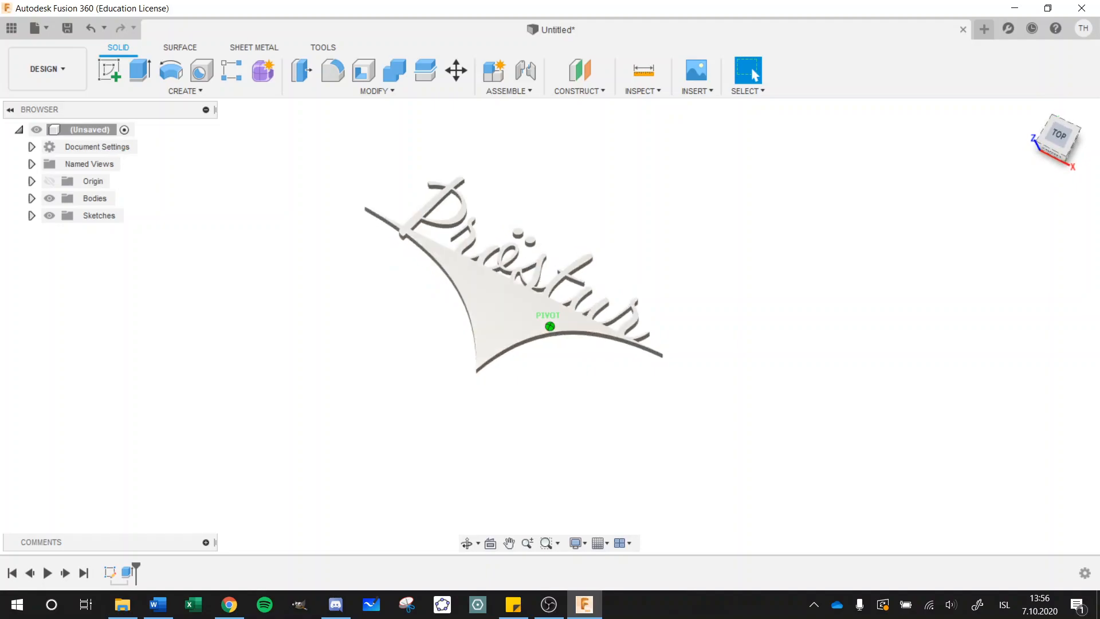
{"action": "left_click_drag", "start_coordinate": [1079, 174], "coordinate": [1072, 179]}
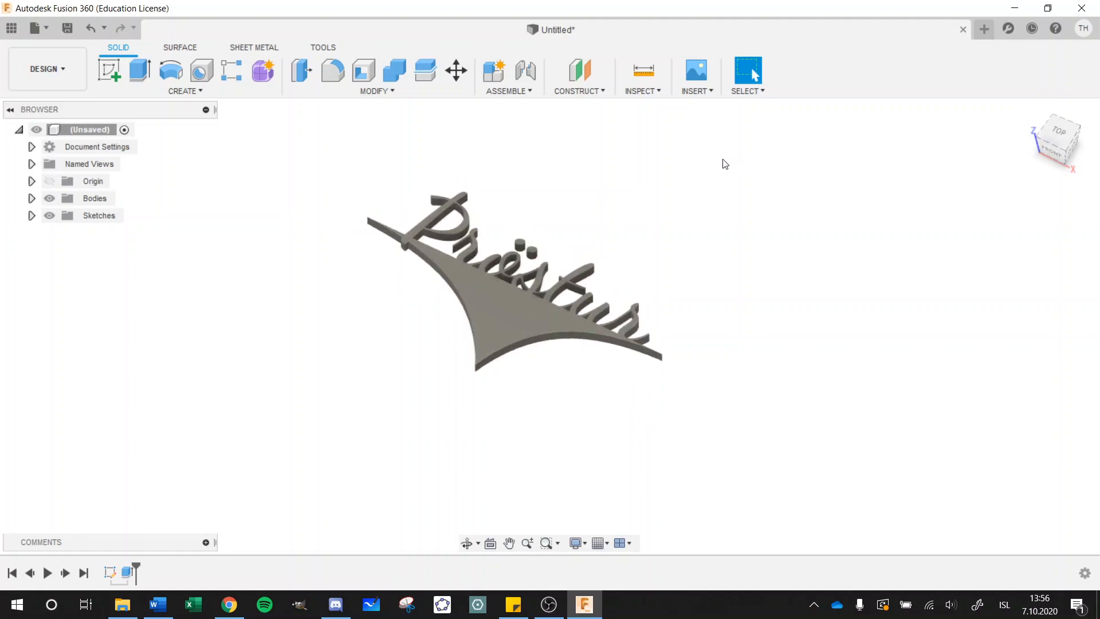
Save the design as Verkefni1-nytt in My First Project.
{"action": "left_click", "coordinate": [46, 29]}
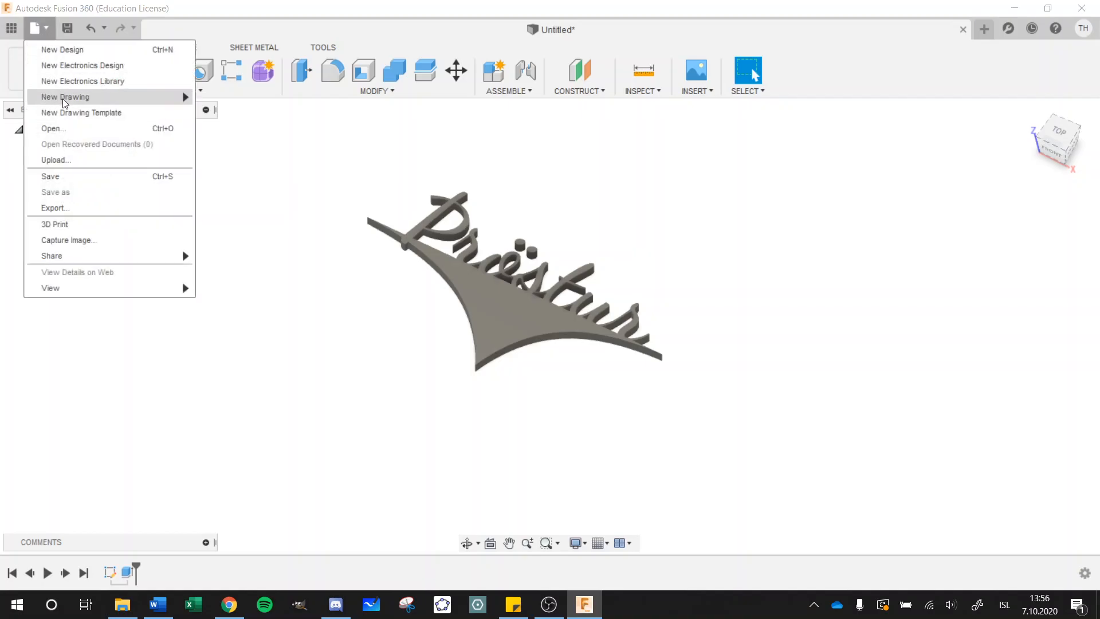
{"action": "left_click", "coordinate": [82, 177]}
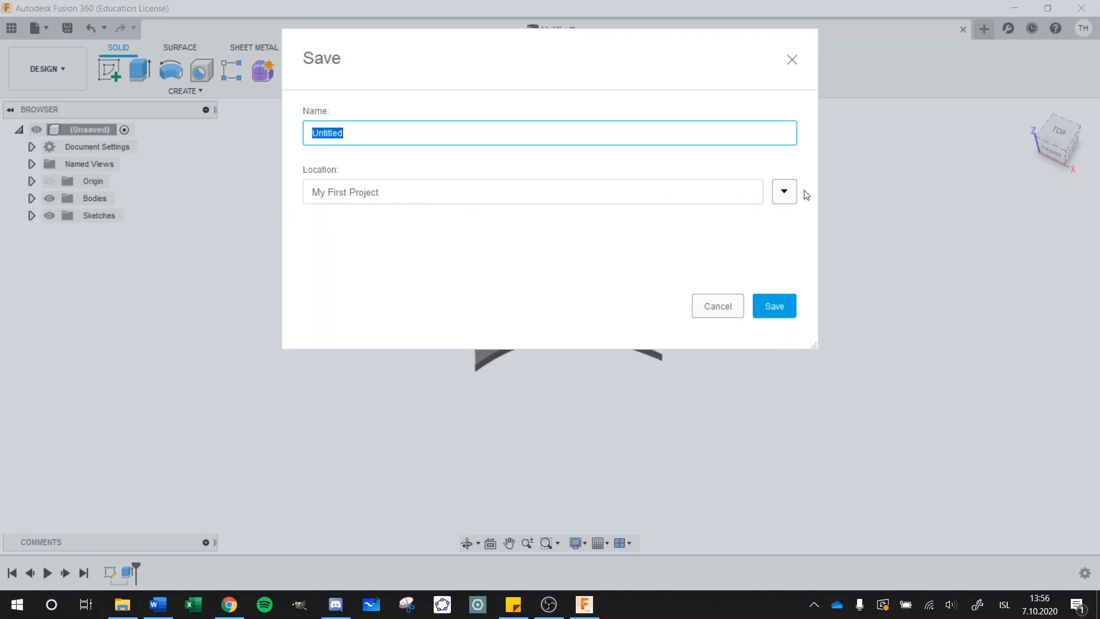
{"action": "left_click", "coordinate": [785, 193]}
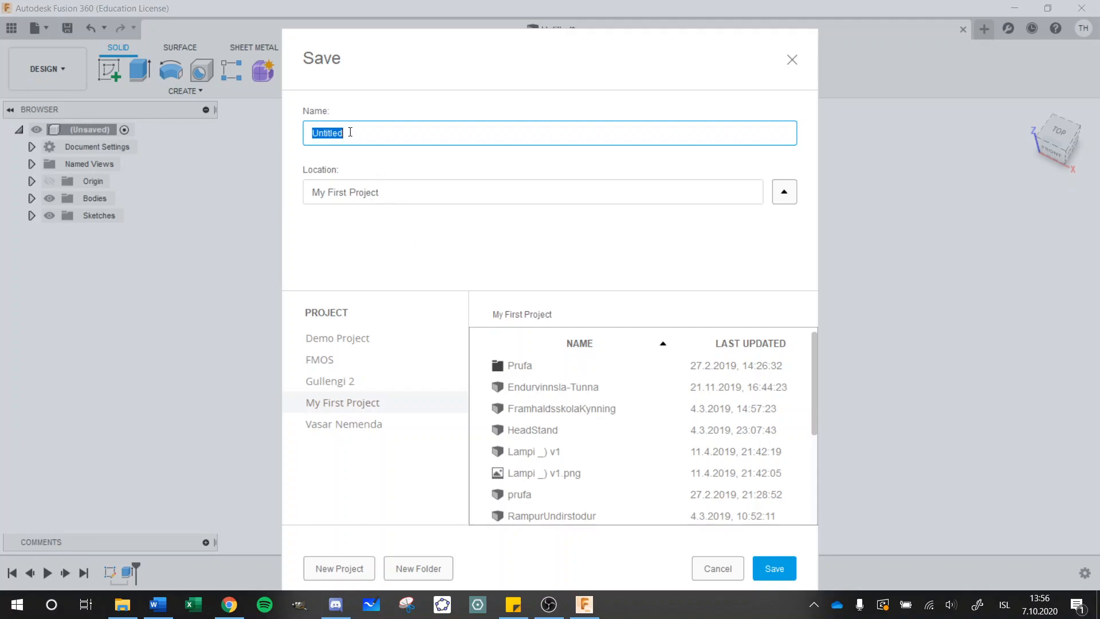
{"action": "type", "text": "Verkefni1"}
{"action": "type", "text": " nytt"}
{"action": "left_click", "coordinate": [768, 569]}
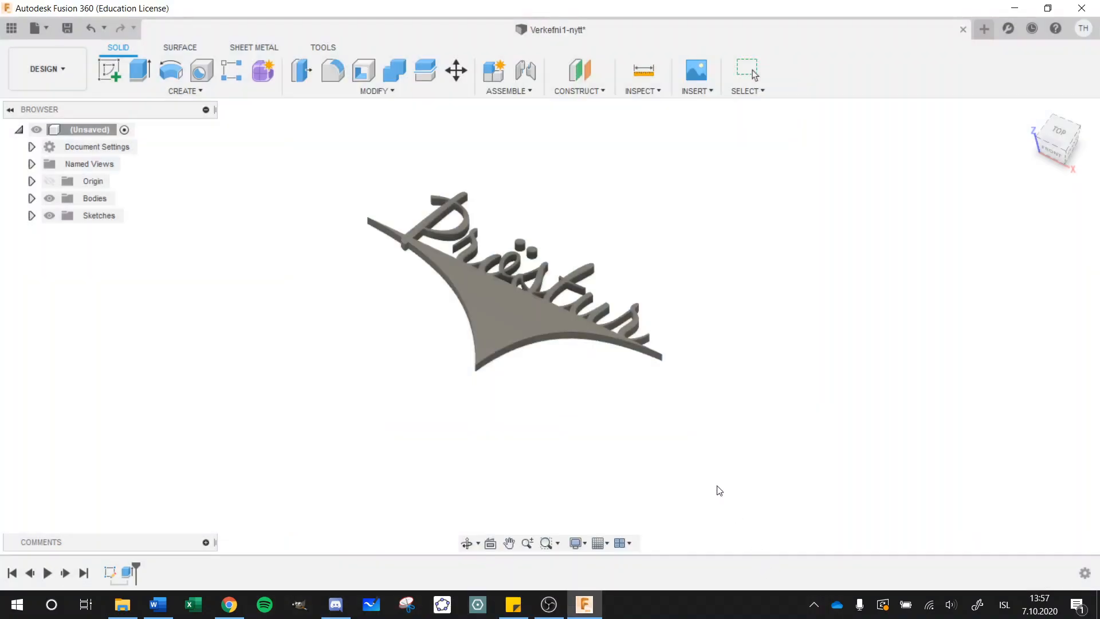